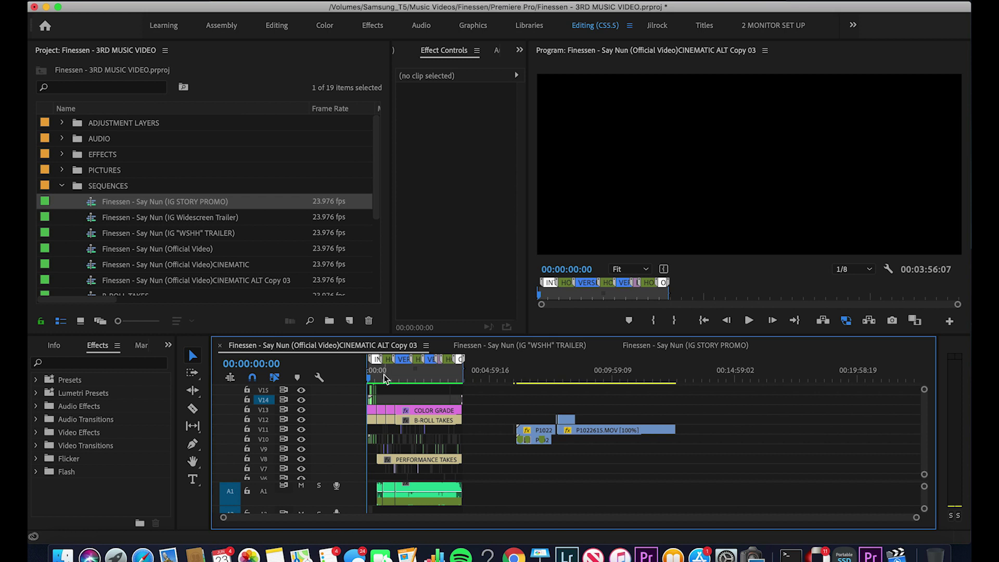
Step: Park the playhead at 00:00:40:01 in the CINEMATIC ALT Copy 03 sequence and focus its timeline
{"action": "left_click", "coordinate": [384, 377]}
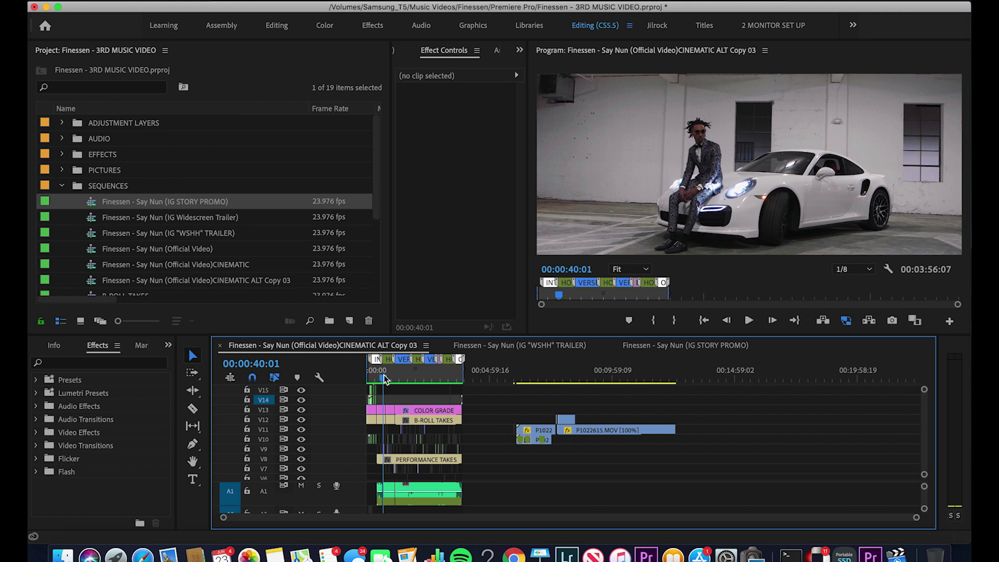
{"action": "key", "text": "shift+1"}
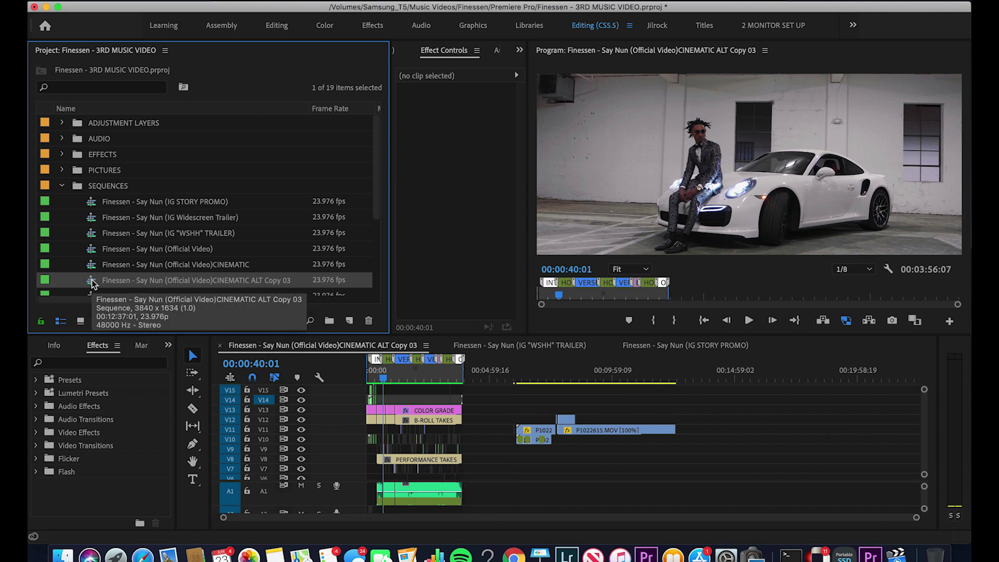
{"action": "left_click", "coordinate": [316, 347]}
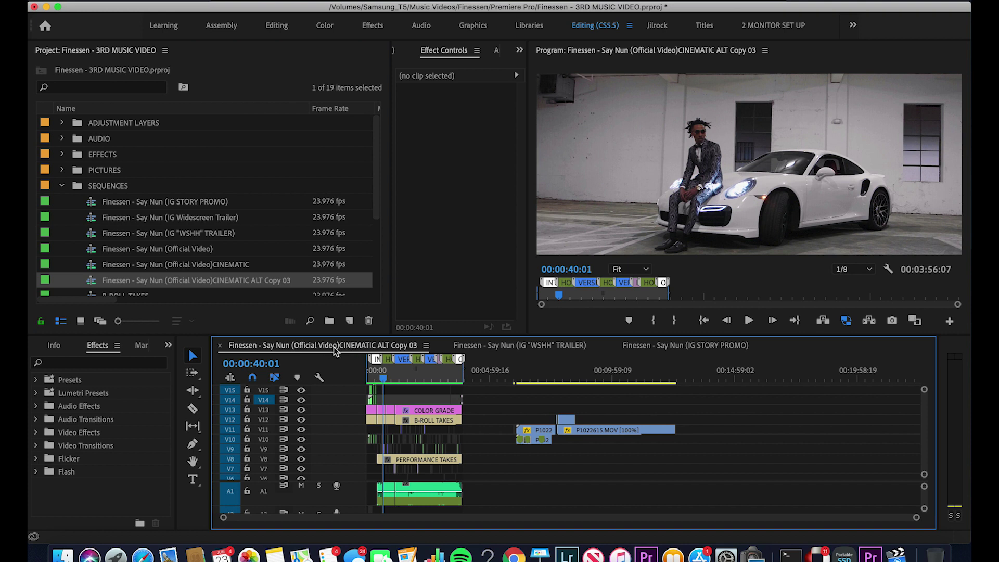
Step: Open the Export Settings window for the sequence via File > Export > Media
{"action": "left_click", "coordinate": [138, 1]}
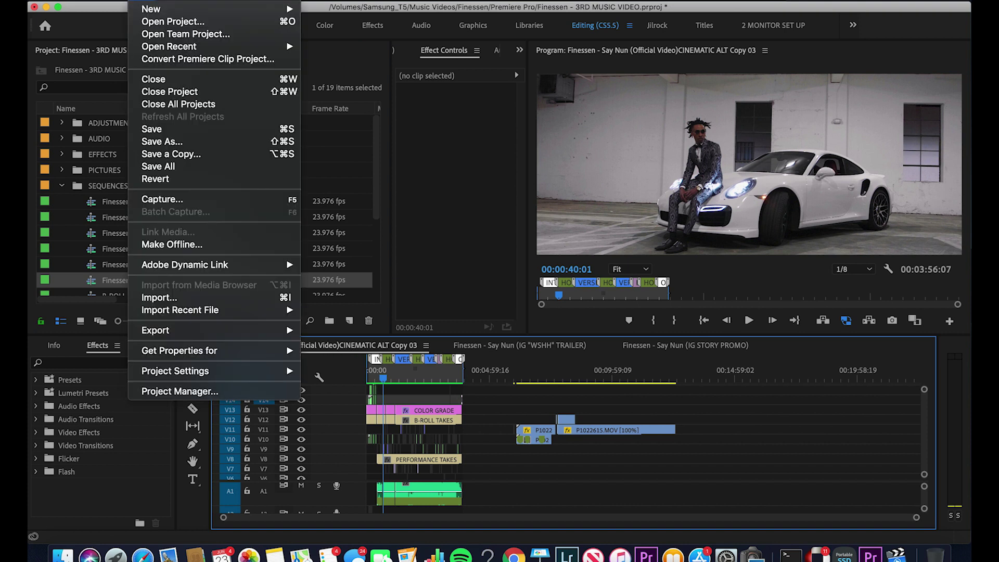
{"action": "mouse_move", "coordinate": [271, 336]}
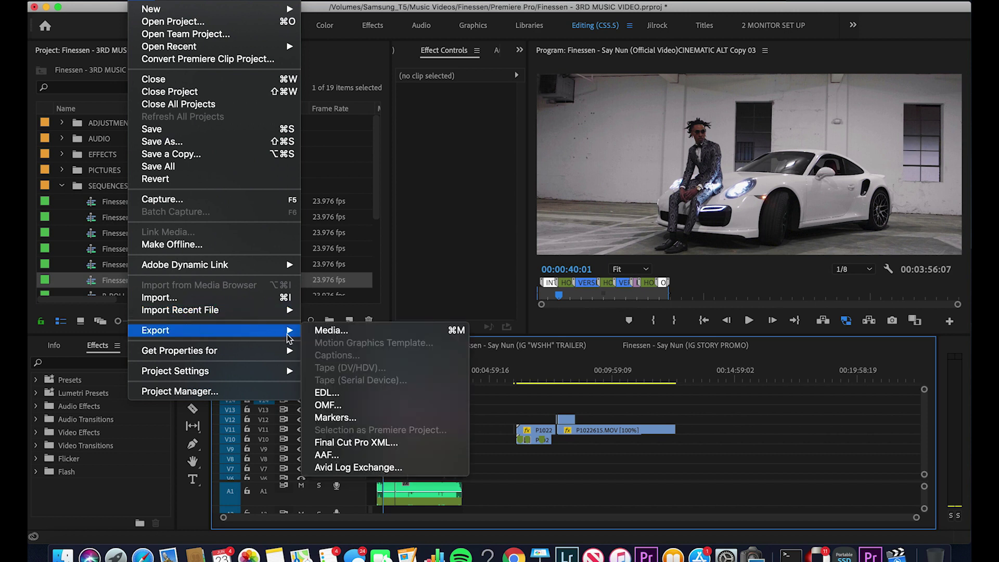
{"action": "left_click", "coordinate": [332, 331]}
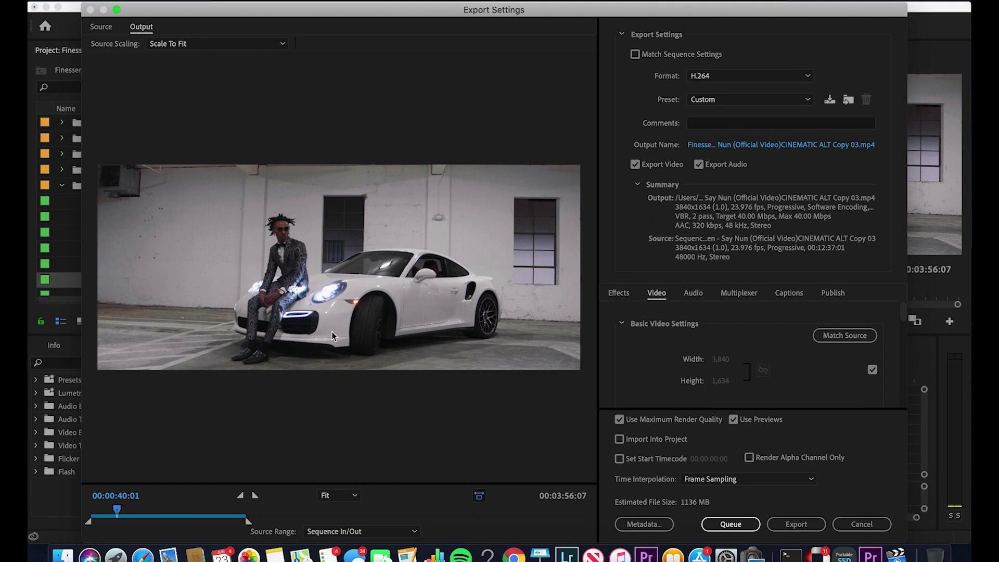
Step: Choose the YouTube 2160p 4K Ultra HD H.264 export preset
{"action": "left_click", "coordinate": [711, 99]}
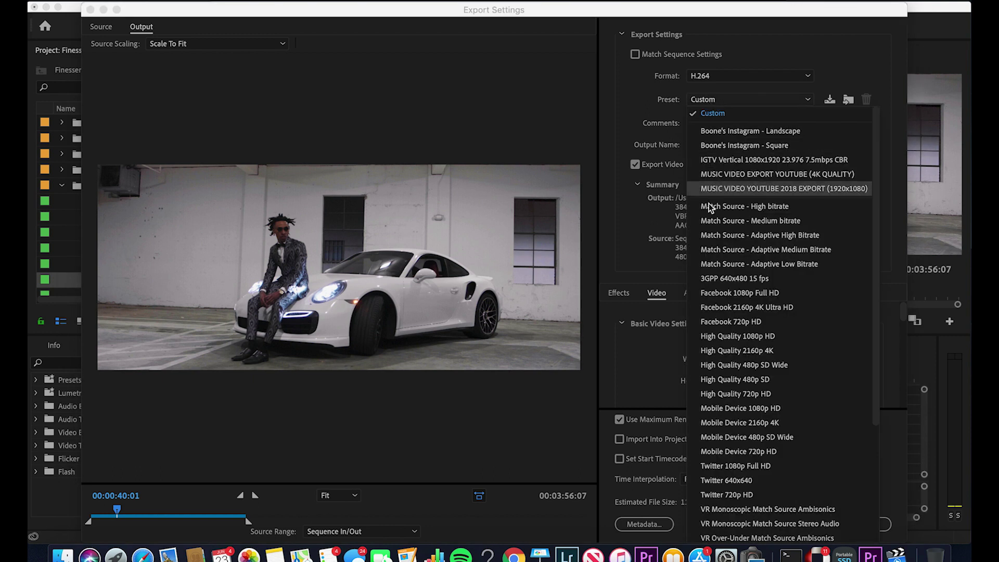
{"action": "scroll", "coordinate": [708, 267], "scroll_direction": "down", "scroll_amount": 5}
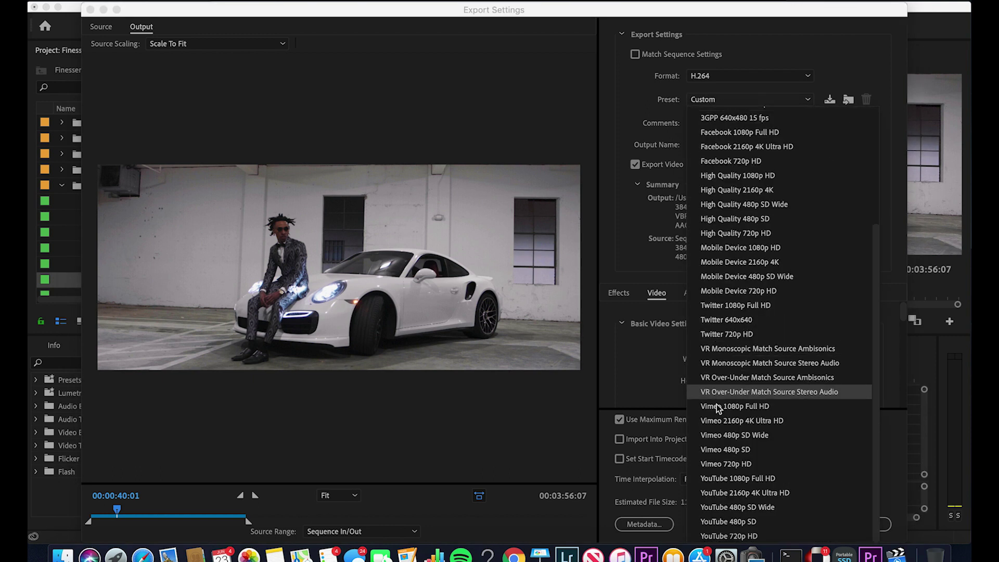
{"action": "left_click", "coordinate": [732, 493]}
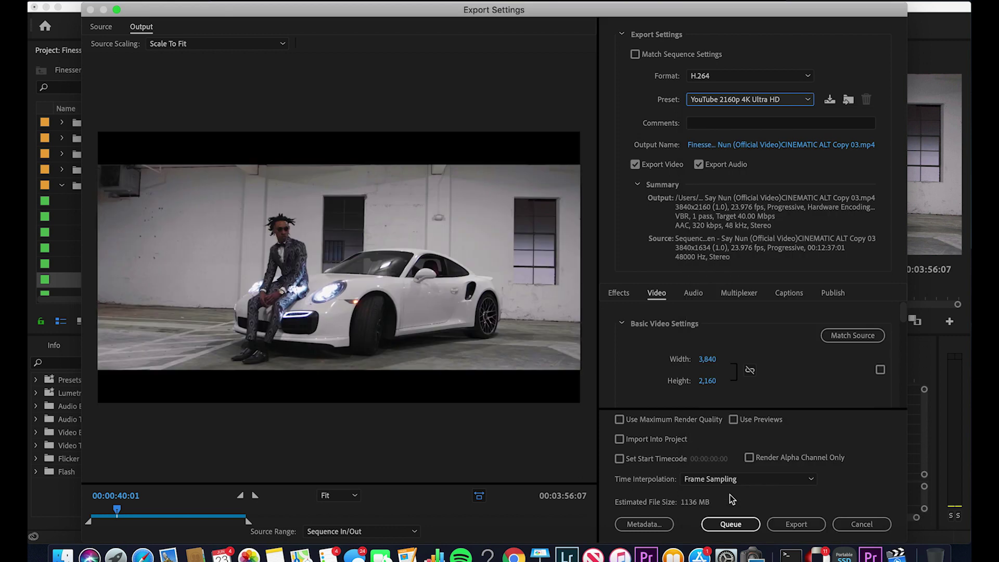
Step: Enable Render at Maximum Depth and scroll down to the bitrate settings
{"action": "left_click_drag", "start_coordinate": [904, 310], "coordinate": [902, 336]}
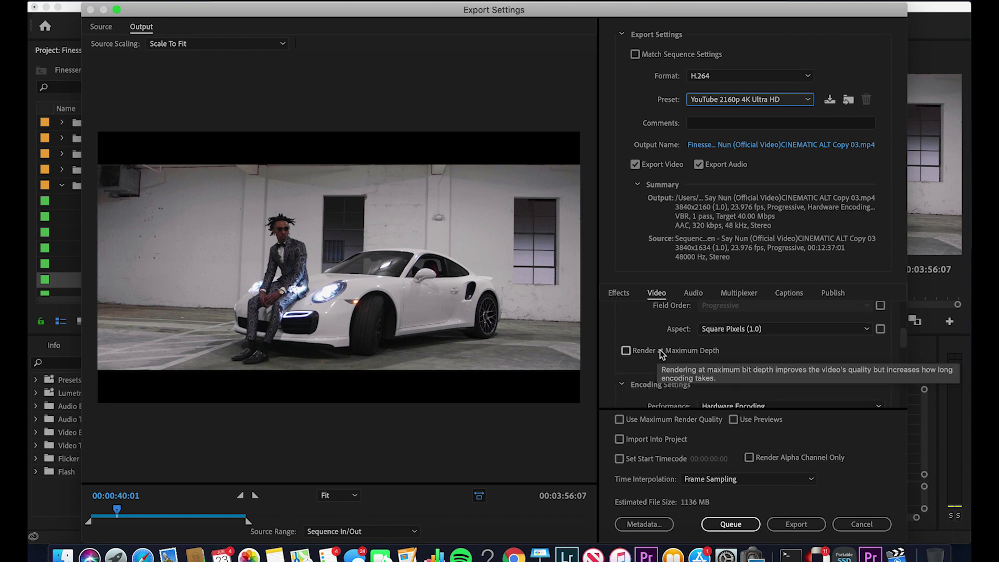
{"action": "left_click", "coordinate": [627, 352]}
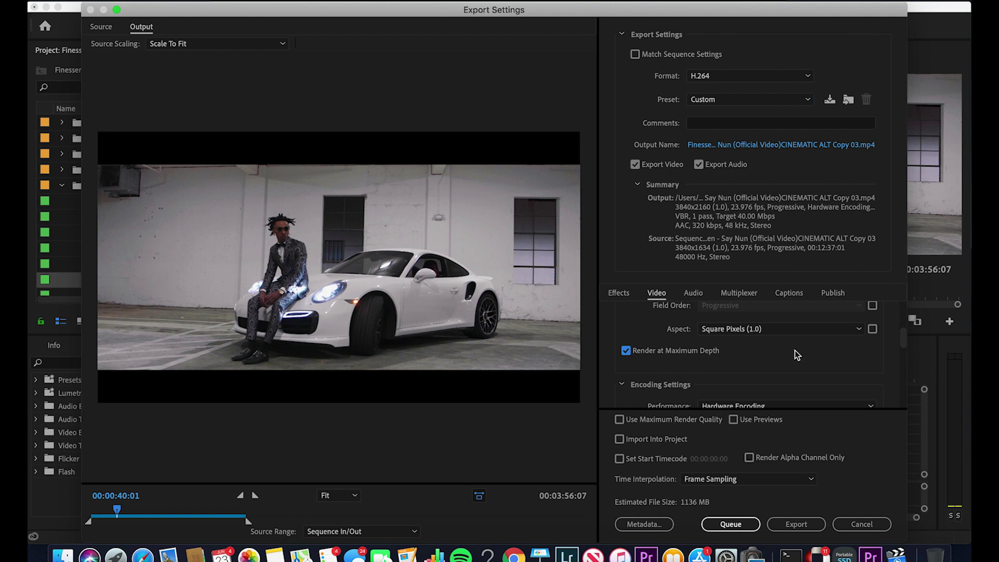
{"action": "left_click_drag", "start_coordinate": [906, 341], "coordinate": [901, 352]}
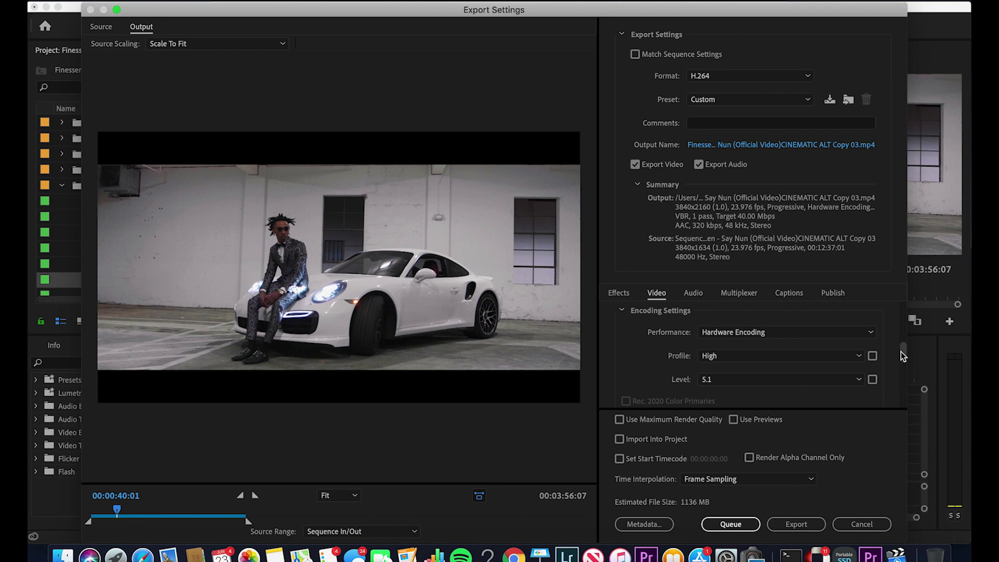
{"action": "left_click_drag", "start_coordinate": [901, 352], "coordinate": [895, 378]}
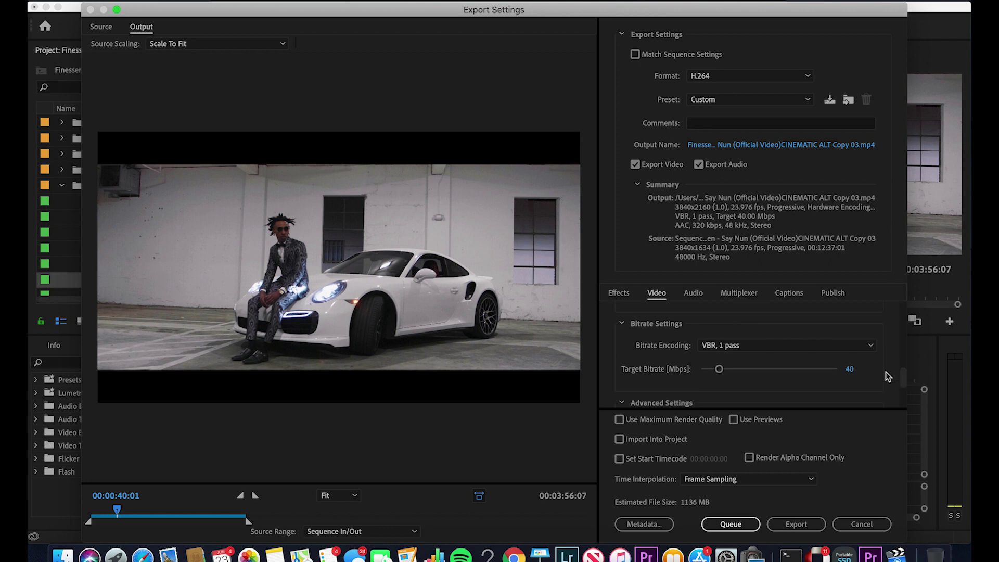
Step: Set bitrate encoding to VBR, 2 pass with a 60 Mbps maximum bitrate
{"action": "left_click", "coordinate": [781, 346]}
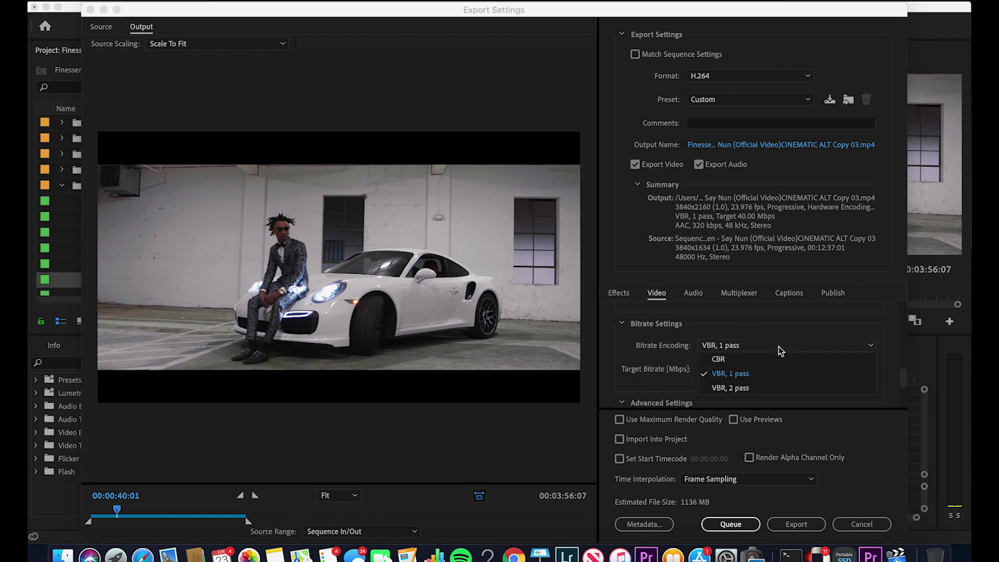
{"action": "left_click", "coordinate": [755, 389]}
{"action": "scroll", "coordinate": [832, 364], "scroll_direction": "down", "scroll_amount": 2}
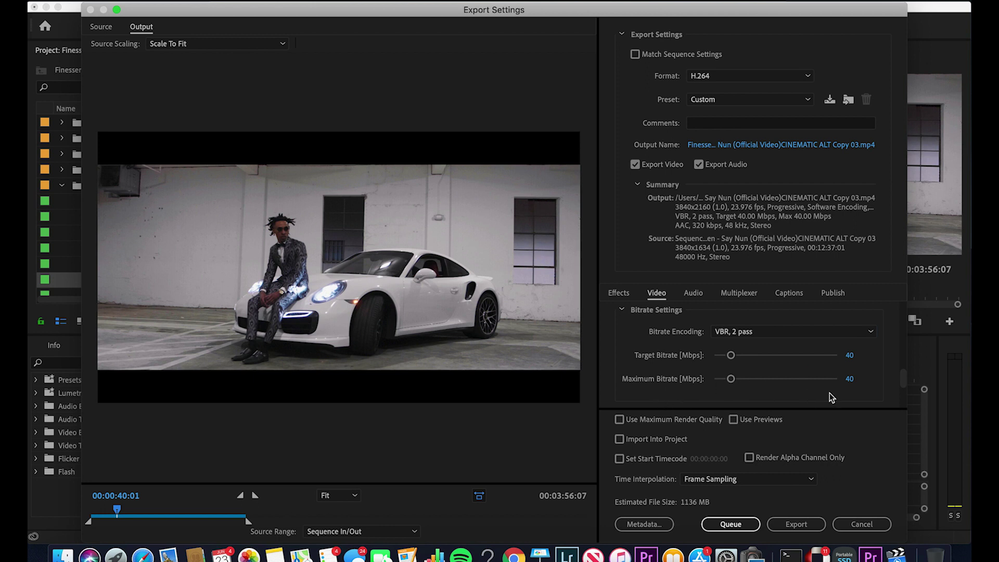
{"action": "left_click", "coordinate": [850, 380]}
{"action": "type", "text": "60"}
{"action": "key", "text": "Return"}
Step: Enable Use Maximum Render Quality and Use Previews
{"action": "mouse_move", "coordinate": [903, 378]}
{"action": "left_mouse_down"}
{"action": "mouse_move", "coordinate": [902, 399]}
{"action": "mouse_move", "coordinate": [899, 390]}
{"action": "left_mouse_up"}
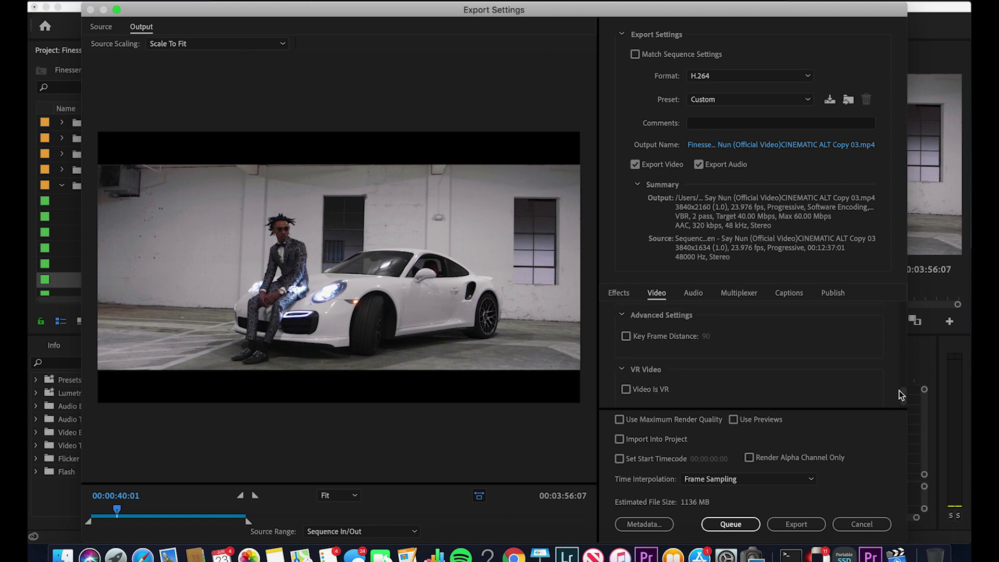
{"action": "left_click", "coordinate": [641, 420]}
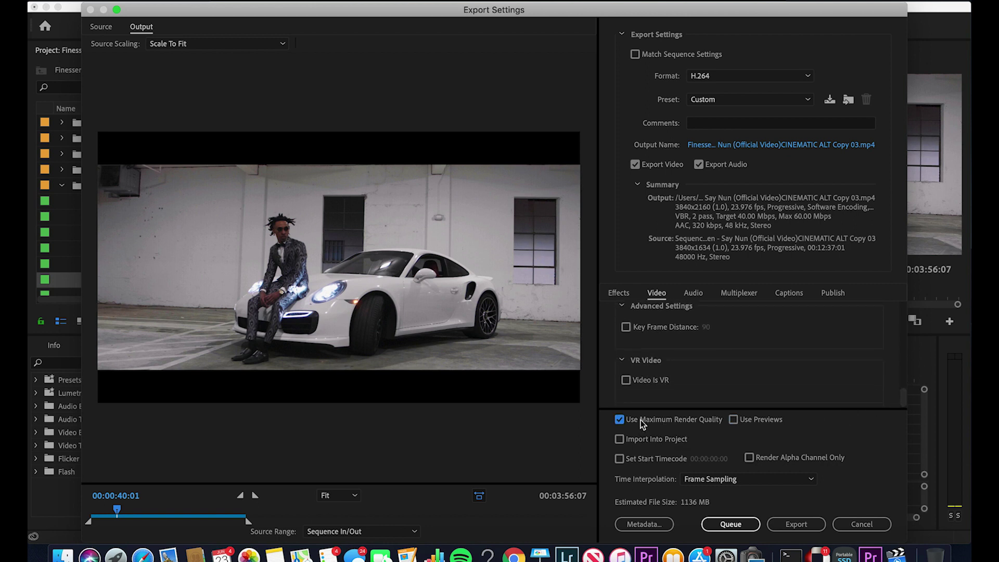
{"action": "left_click", "coordinate": [734, 420]}
{"action": "left_click", "coordinate": [695, 294]}
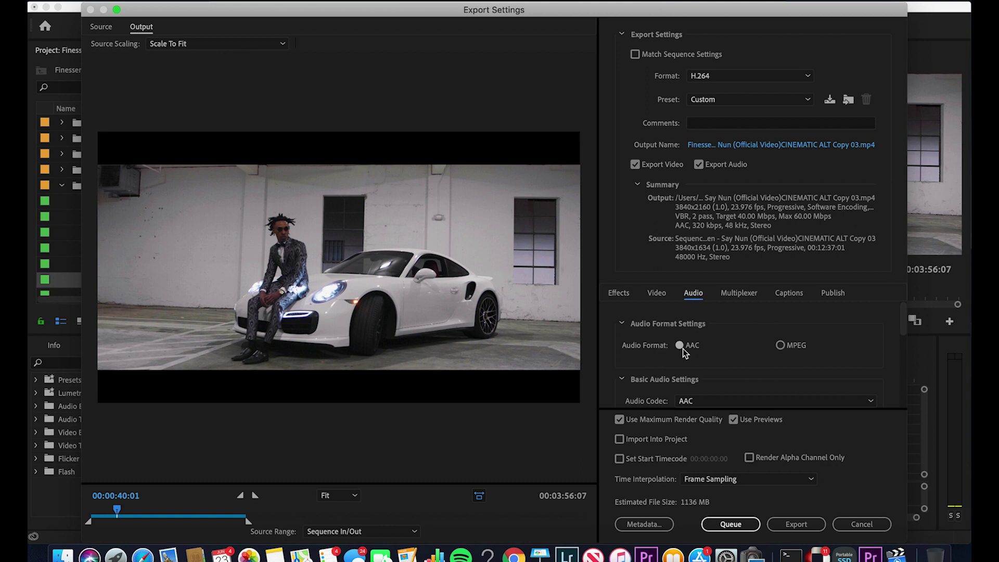
{"action": "left_click_drag", "start_coordinate": [902, 319], "coordinate": [895, 348]}
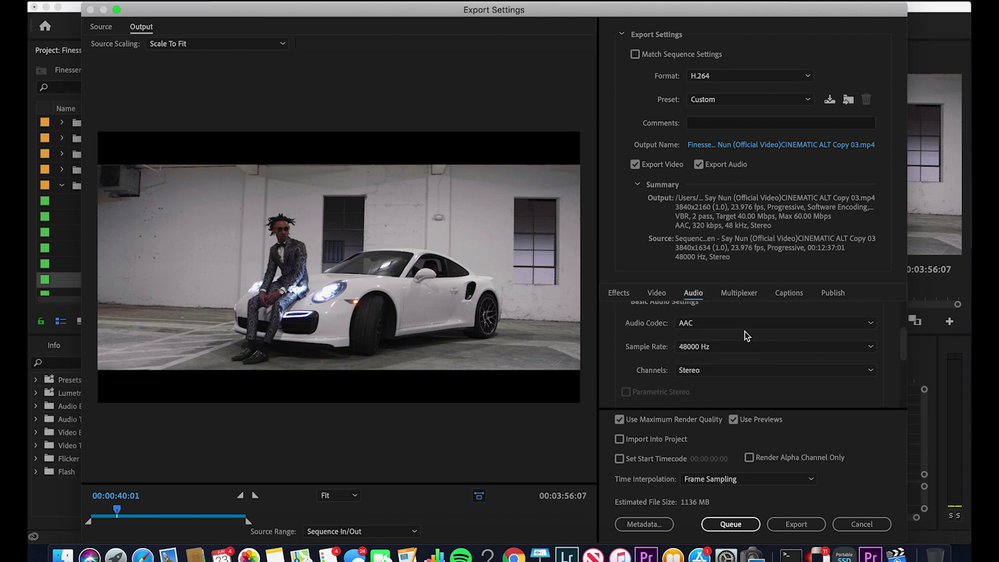
{"action": "left_click", "coordinate": [733, 346]}
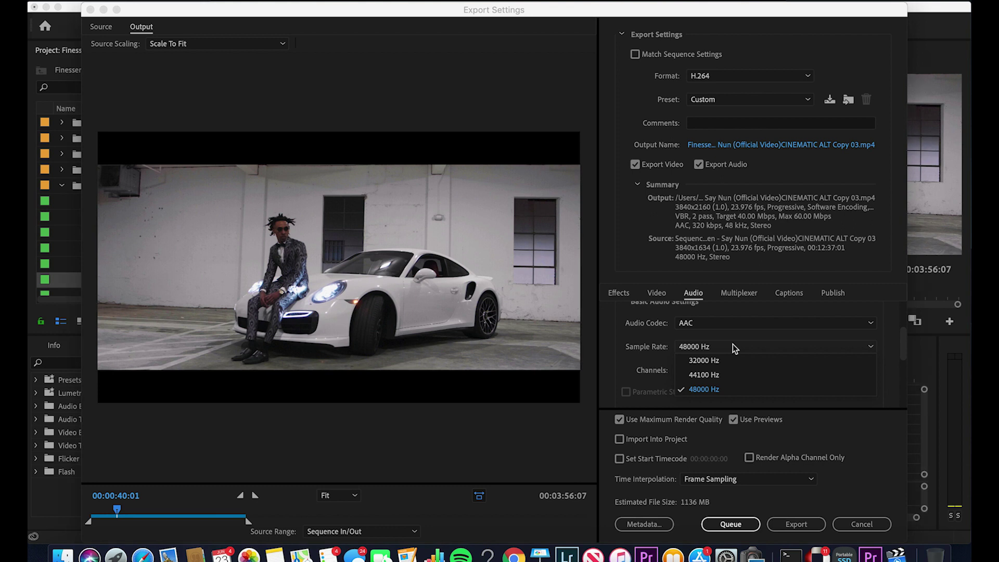
{"action": "left_click", "coordinate": [733, 346]}
{"action": "left_click", "coordinate": [711, 371]}
{"action": "left_click", "coordinate": [711, 373]}
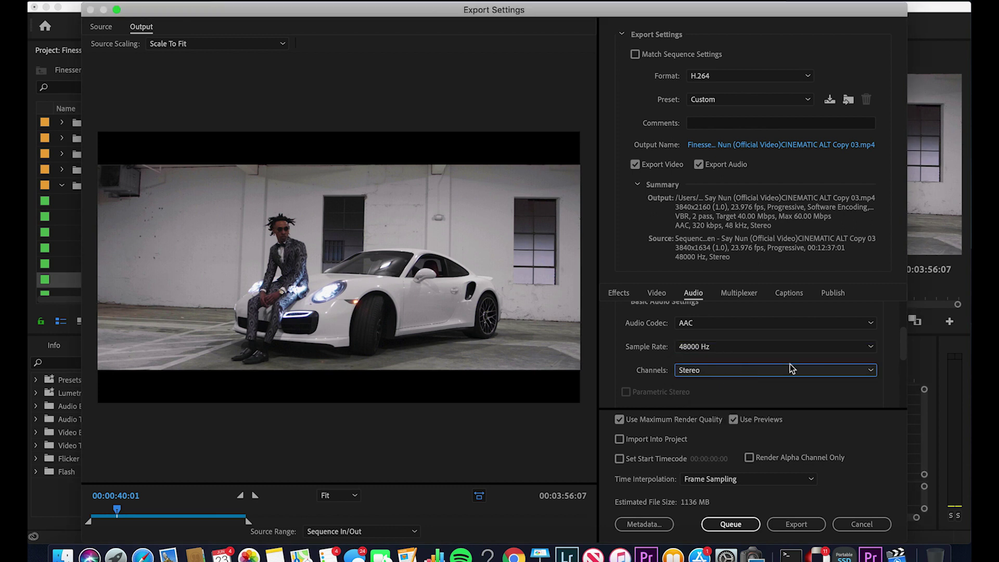
{"action": "left_click_drag", "start_coordinate": [901, 358], "coordinate": [904, 383]}
{"action": "left_click", "coordinate": [857, 346]}
{"action": "left_click", "coordinate": [855, 349]}
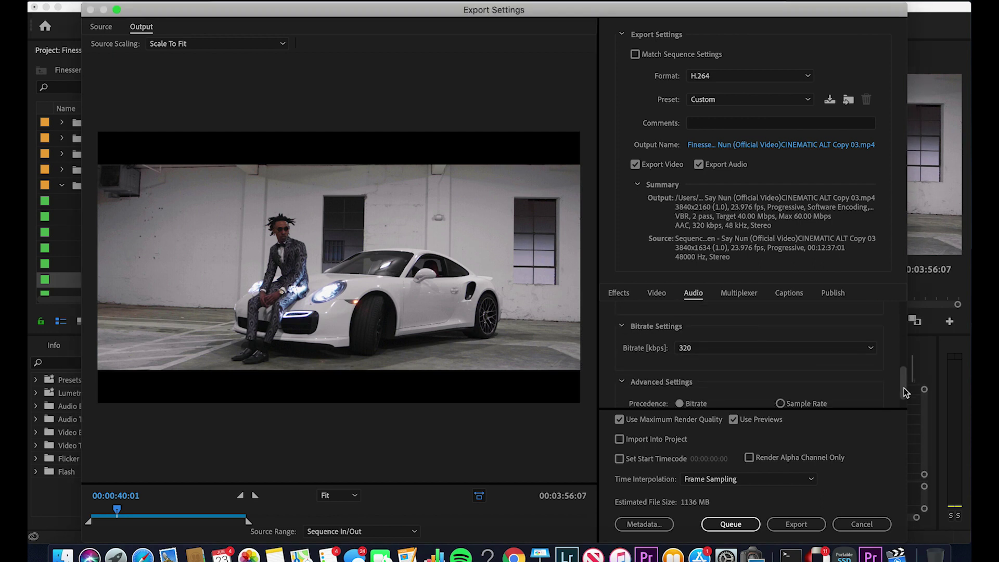
{"action": "left_click", "coordinate": [804, 347]}
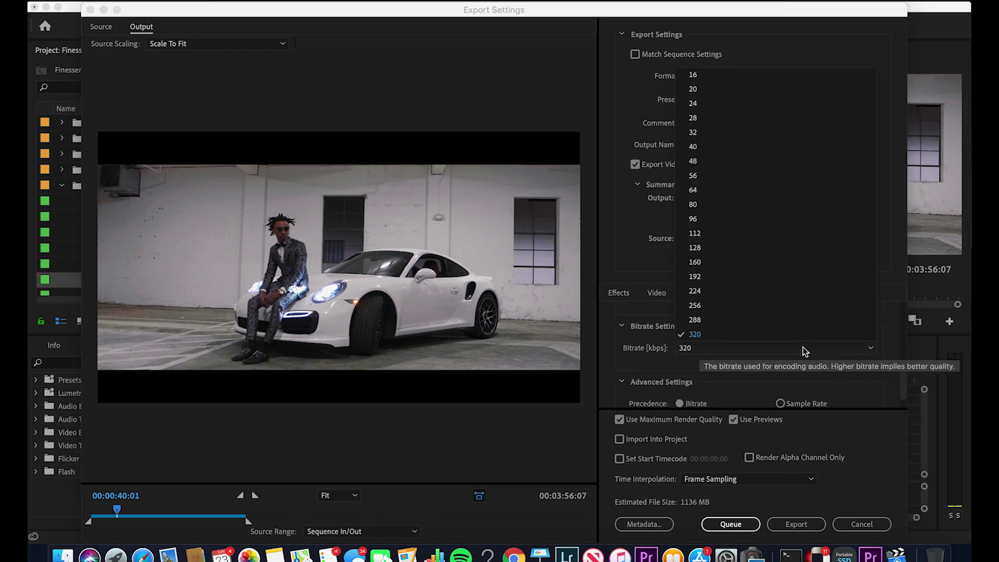
{"action": "left_click", "coordinate": [754, 335]}
{"action": "scroll", "coordinate": [859, 364], "scroll_direction": "down", "scroll_amount": 1}
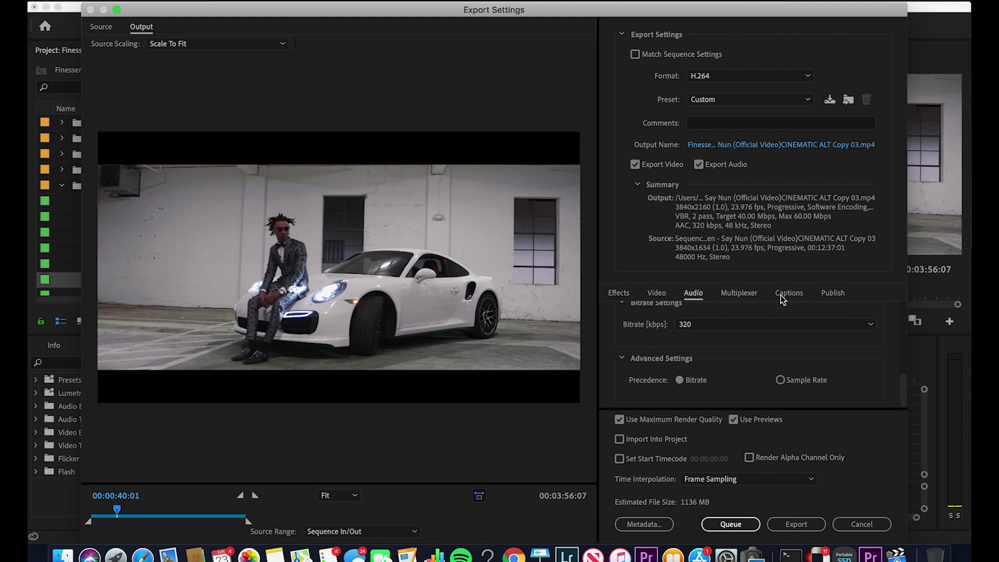
{"action": "left_click", "coordinate": [656, 293]}
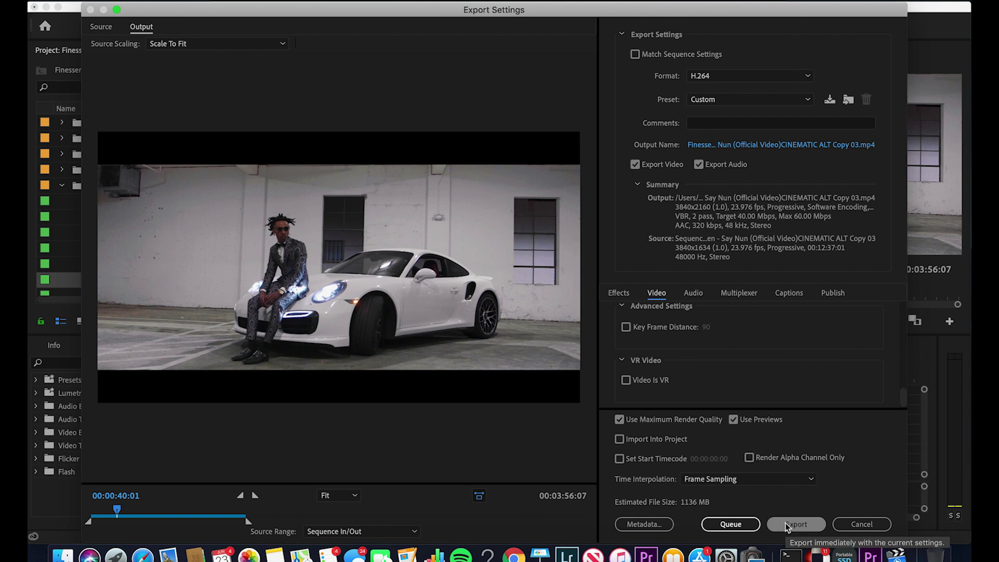
Step: Save the settings as preset 'YOUTUBE 4K QUALITY (CORRECT SETTINGS)', correcting the typo in the name
{"action": "left_click", "coordinate": [830, 101]}
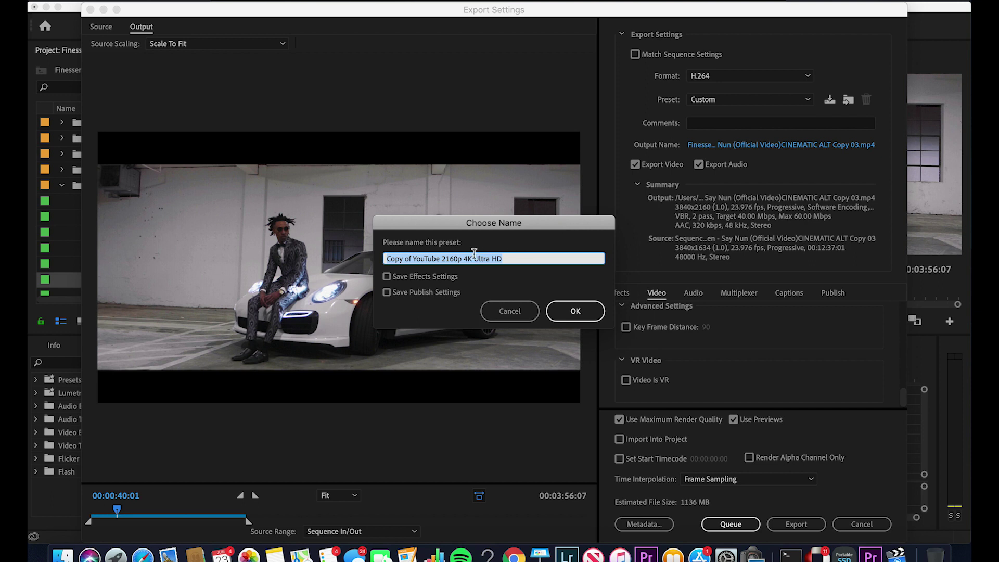
{"action": "type", "text": "YOUTUBE 4K QUALIY"}
{"action": "key", "text": "BackSpace"}
{"action": "type", "text": "TY (CORRECT SETTINGS)"}
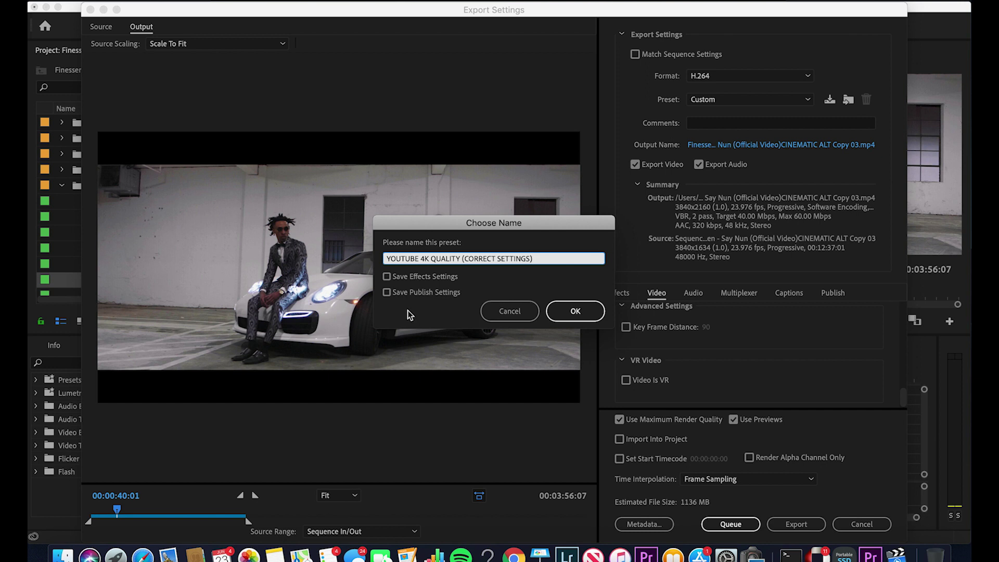
{"action": "left_click", "coordinate": [575, 310]}
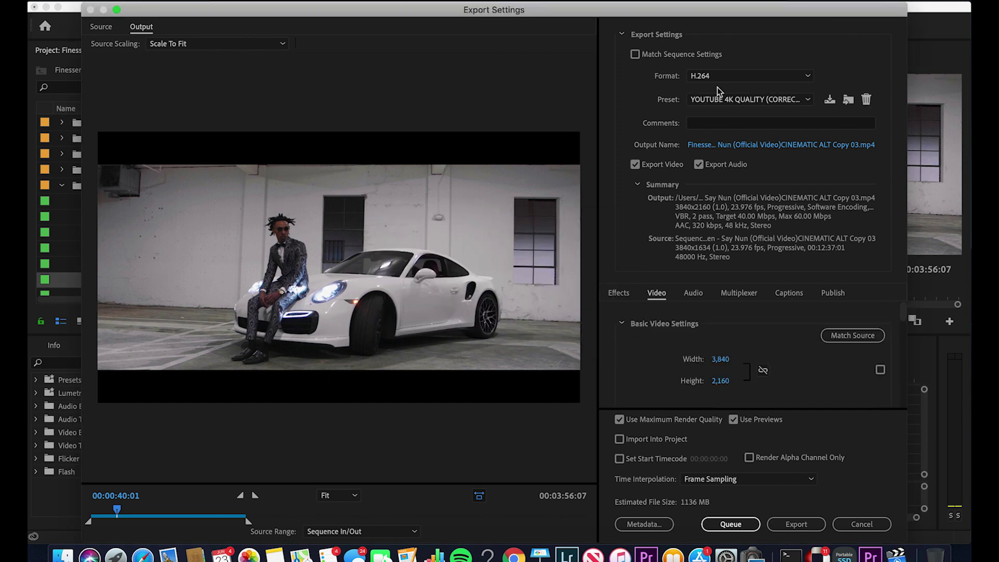
Step: Switch the export preset to YouTube 1080p Full HD for 1920x1080 output
{"action": "left_click", "coordinate": [719, 100]}
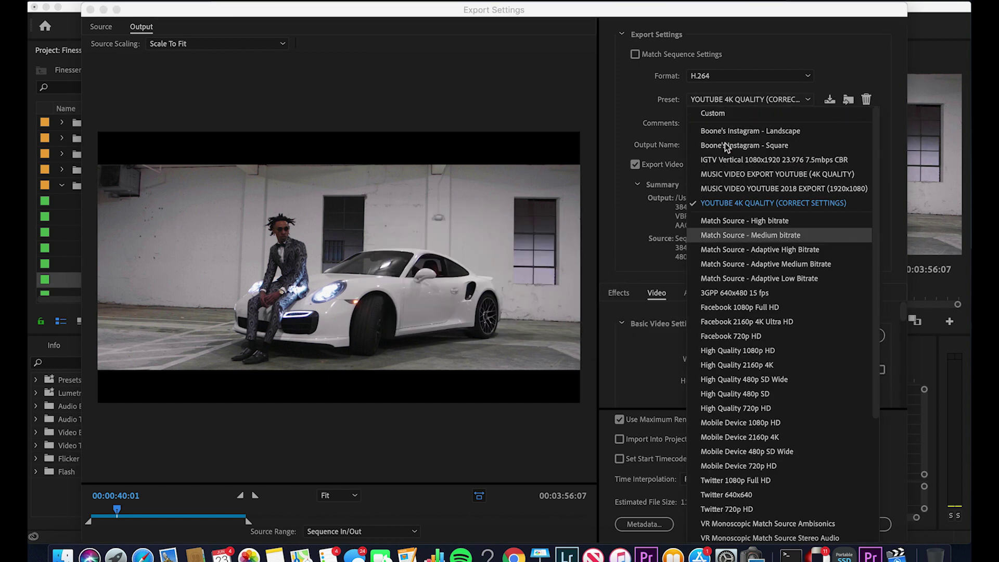
{"action": "left_click", "coordinate": [720, 201]}
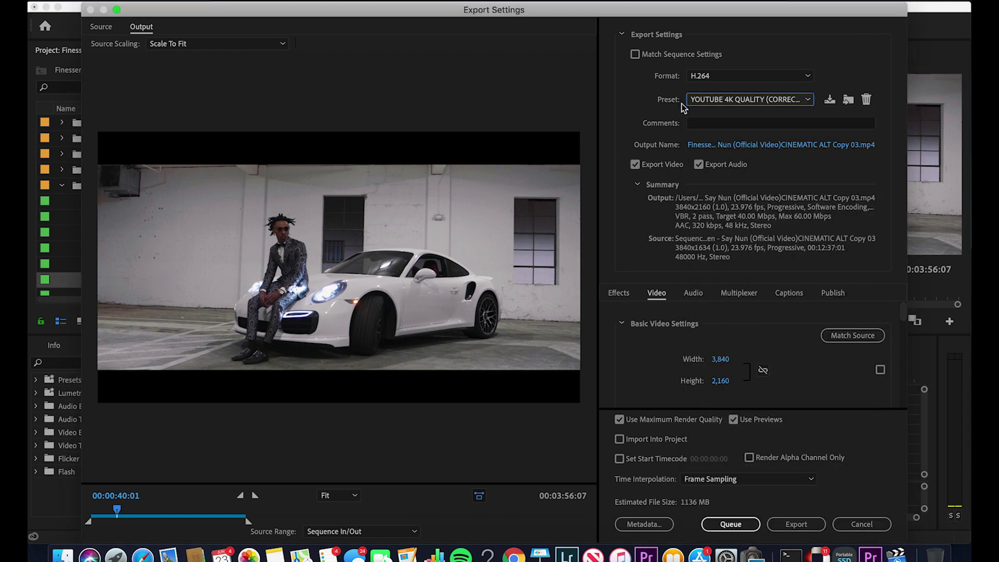
{"action": "left_click", "coordinate": [710, 102]}
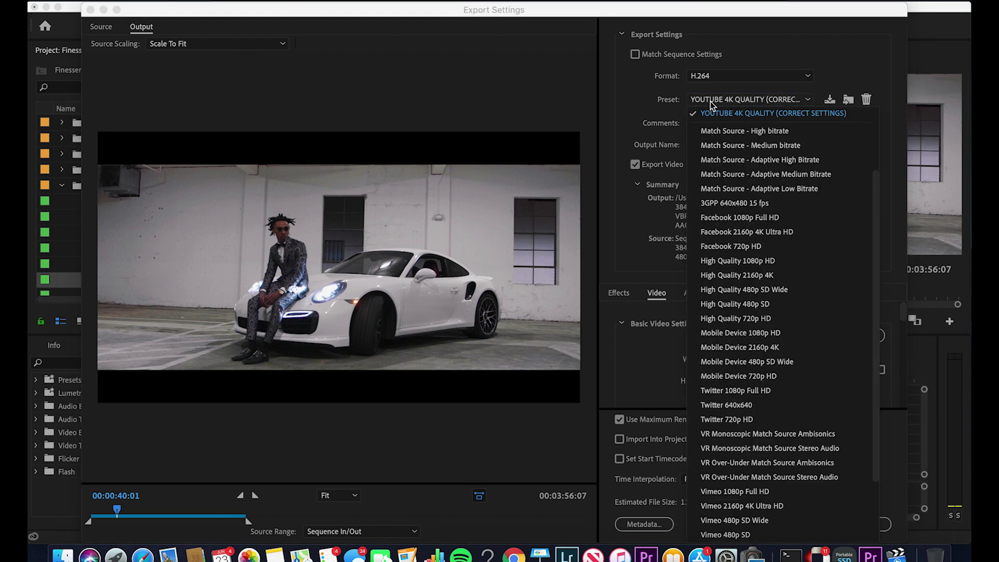
{"action": "scroll", "coordinate": [714, 285], "scroll_direction": "down", "scroll_amount": 3}
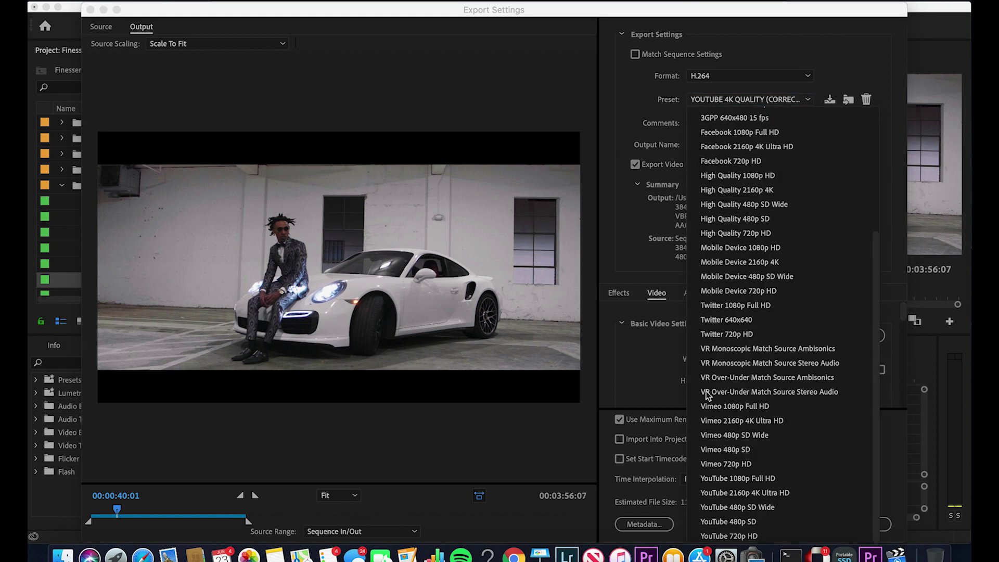
{"action": "left_click", "coordinate": [724, 479]}
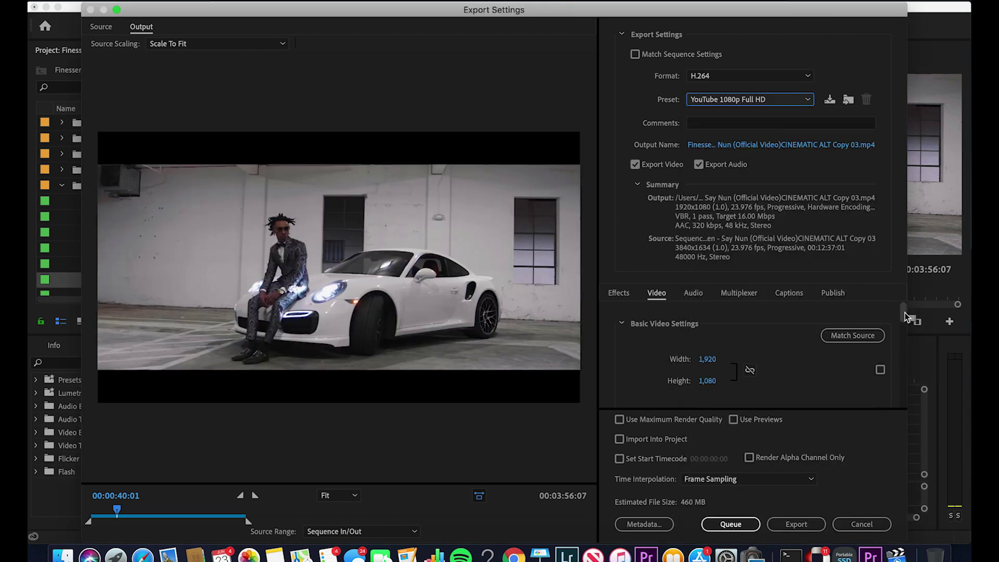
{"action": "left_click_drag", "start_coordinate": [905, 314], "coordinate": [900, 340]}
Step: Enable maximum bit depth and set VBR, 2 pass with a 35 Mbps maximum bitrate
{"action": "left_click", "coordinate": [685, 351]}
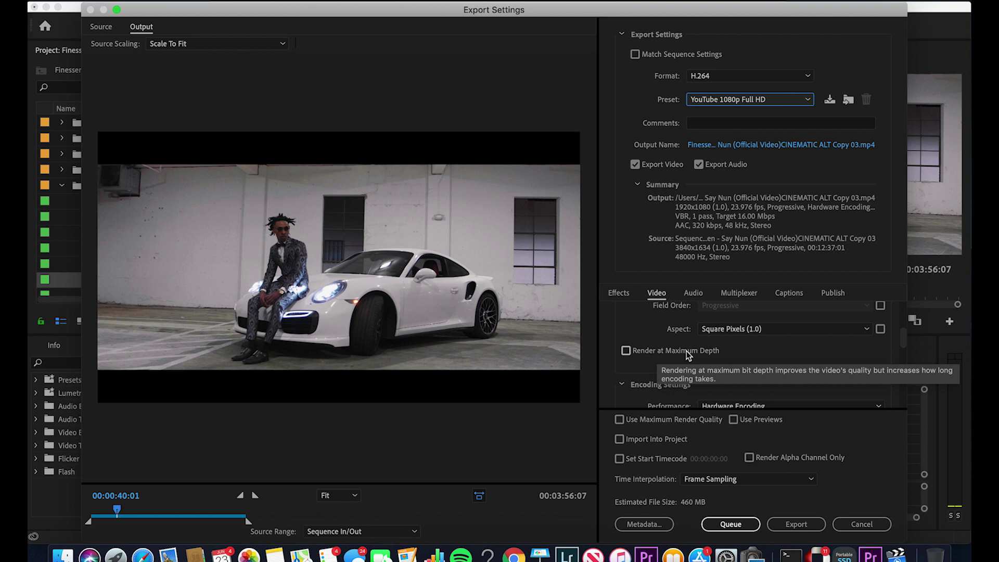
{"action": "left_click_drag", "start_coordinate": [904, 337], "coordinate": [904, 352]}
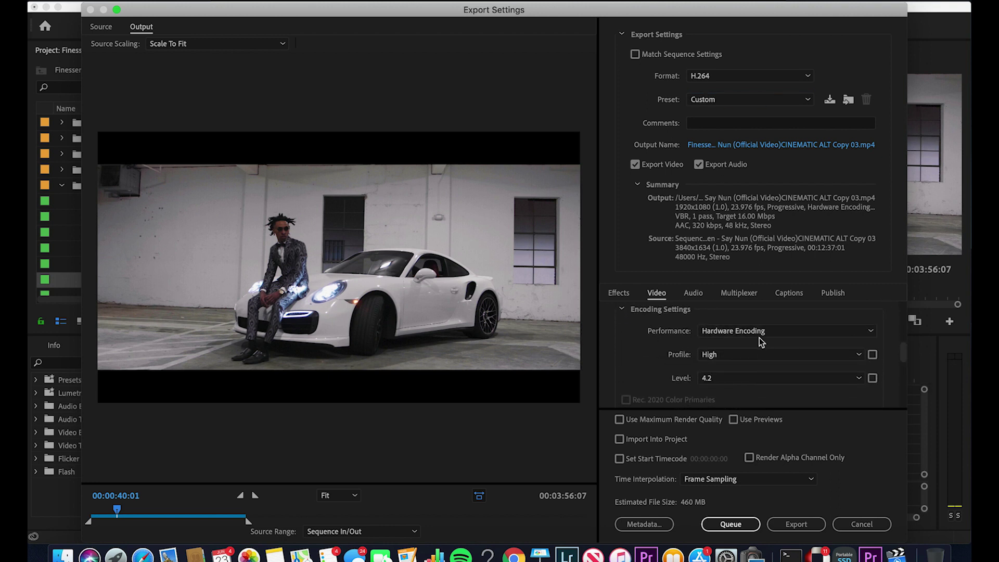
{"action": "left_click_drag", "start_coordinate": [905, 355], "coordinate": [901, 383]}
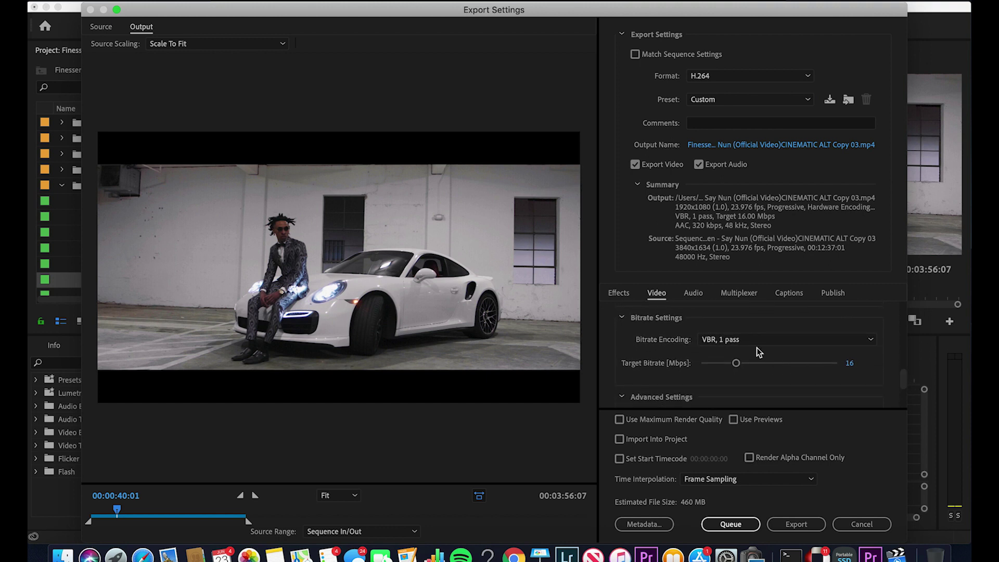
{"action": "left_click", "coordinate": [736, 339]}
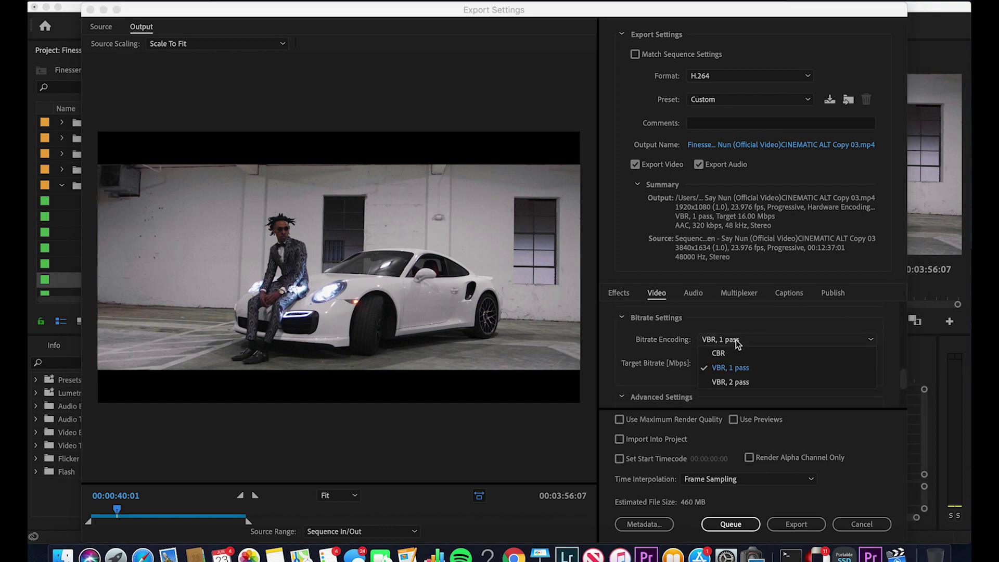
{"action": "left_click", "coordinate": [734, 381]}
{"action": "left_click_drag", "start_coordinate": [901, 376], "coordinate": [903, 380]}
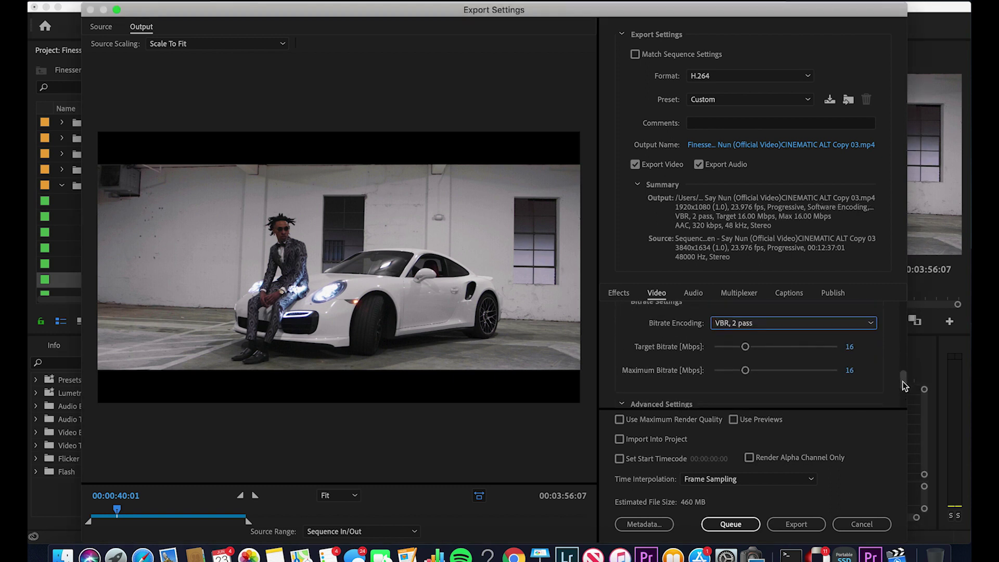
{"action": "left_click", "coordinate": [850, 374]}
{"action": "type", "text": "35"}
{"action": "left_click", "coordinate": [879, 367]}
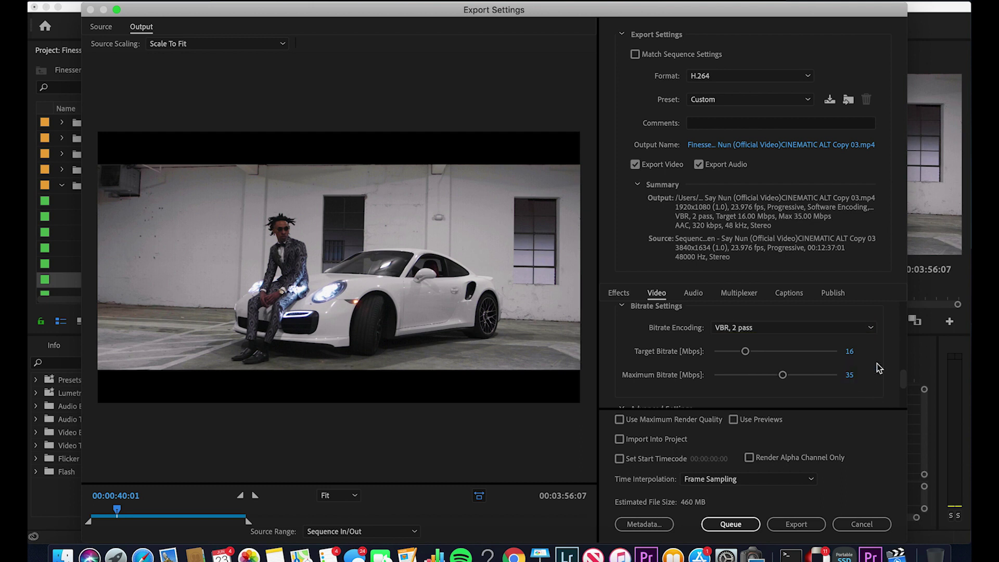
Step: Enable maximum render quality and previews, then review the Audio settings
{"action": "left_click_drag", "start_coordinate": [901, 375], "coordinate": [899, 395]}
{"action": "left_click", "coordinate": [679, 419]}
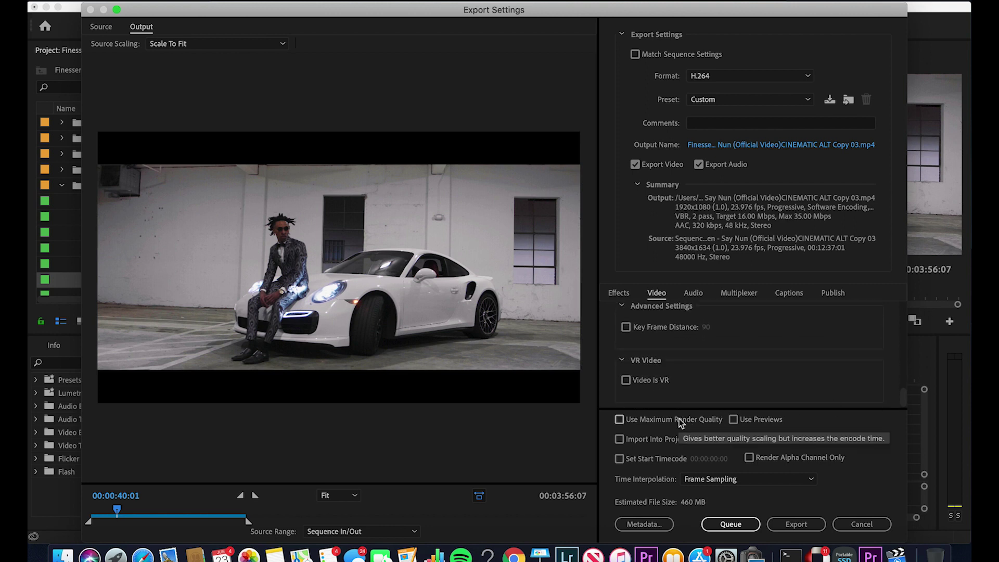
{"action": "left_click", "coordinate": [735, 420]}
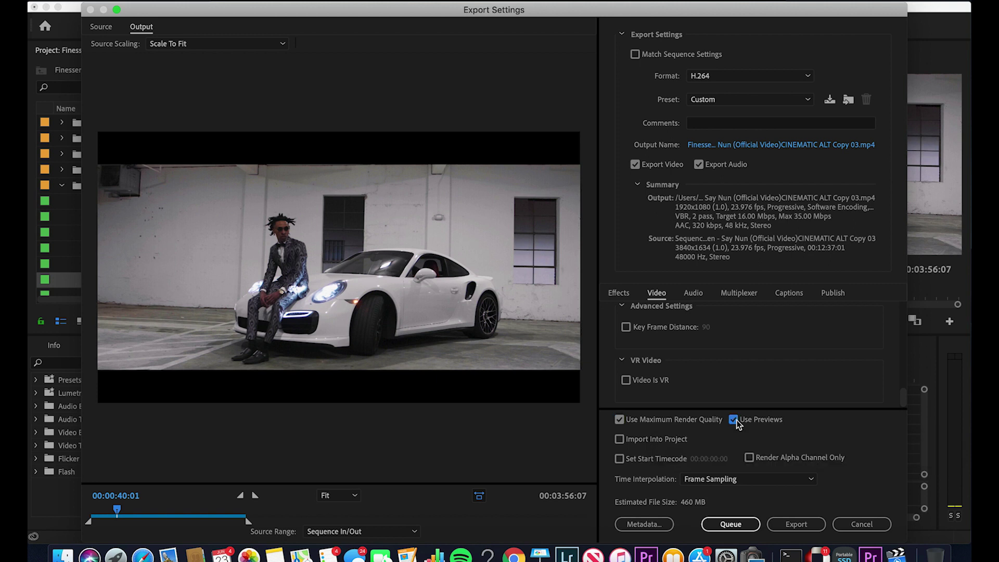
{"action": "left_click", "coordinate": [691, 295]}
{"action": "mouse_move", "coordinate": [902, 387]}
{"action": "left_mouse_down"}
{"action": "mouse_move", "coordinate": [904, 308]}
{"action": "mouse_move", "coordinate": [892, 382]}
{"action": "left_mouse_up"}
{"action": "left_click", "coordinate": [657, 292]}
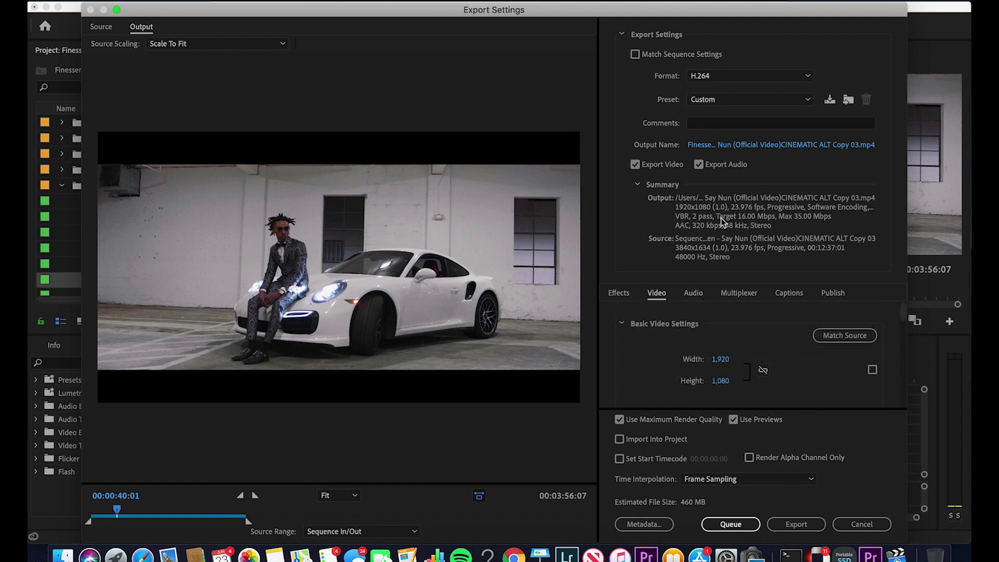
Step: Save the settings as preset 'YOUTUBE 1080HD (BEST SETTINGS)' and close Export Settings
{"action": "left_click", "coordinate": [831, 100]}
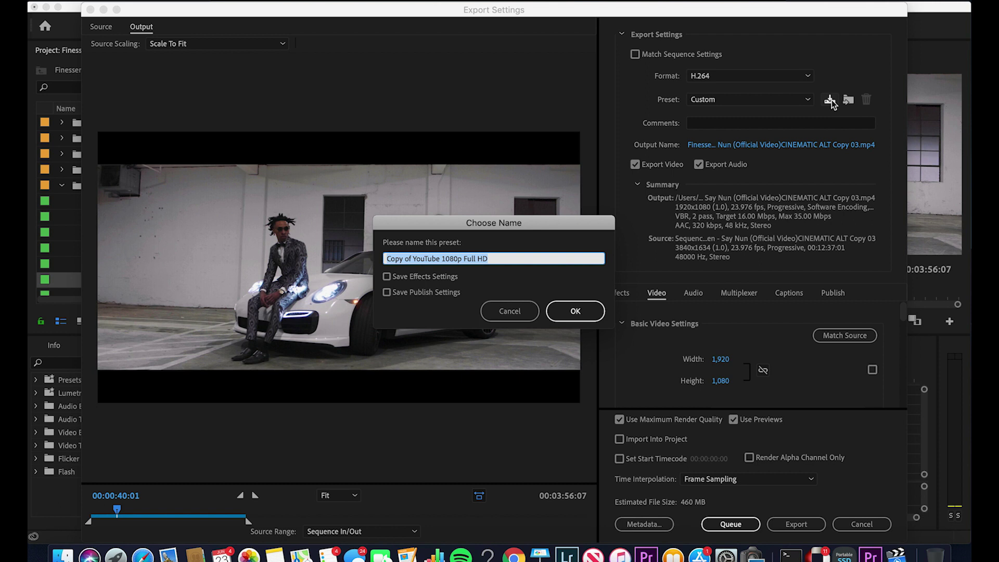
{"action": "type", "text": "YOU"}
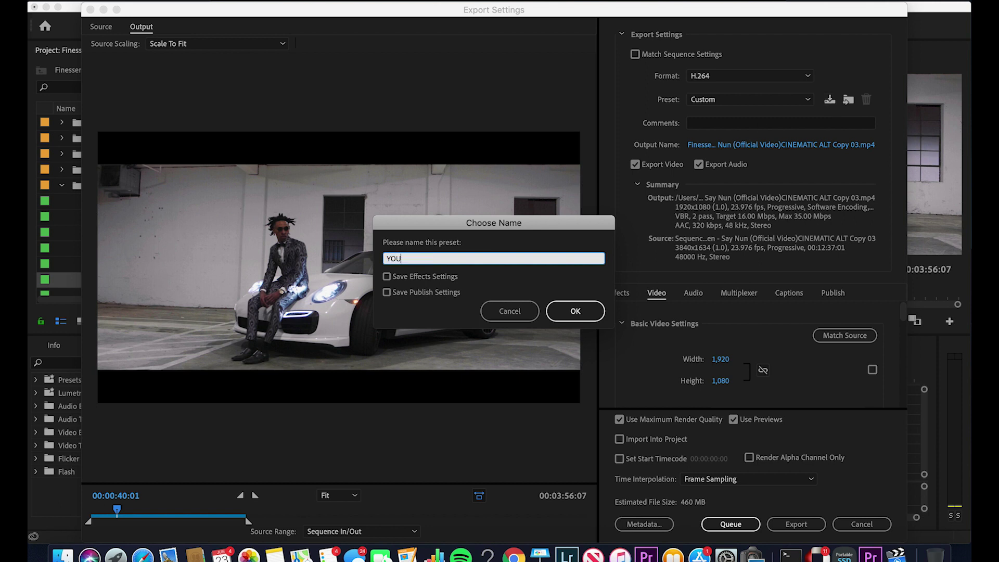
{"action": "type", "text": "TUBE 1080HD (BEST SETTINGS)"}
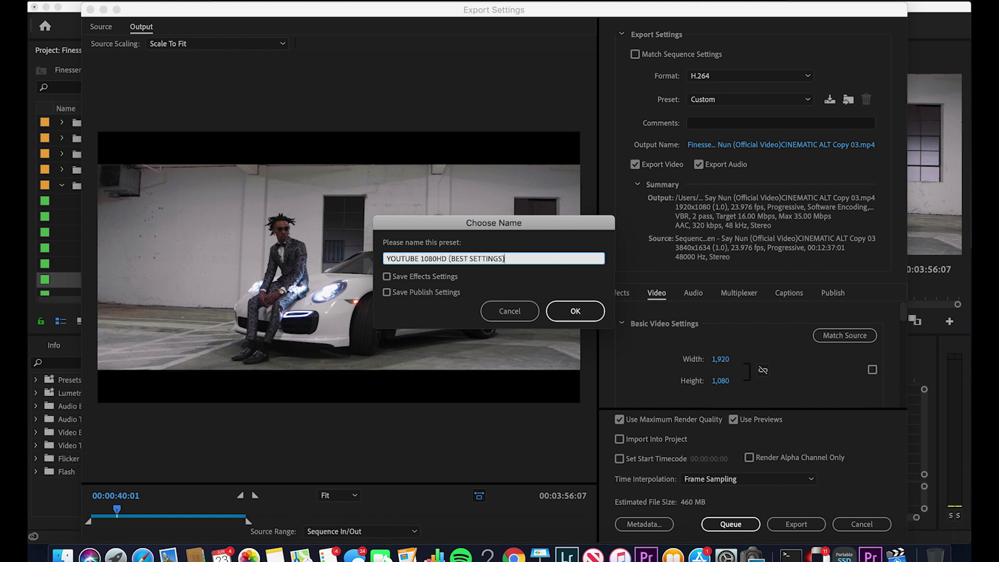
{"action": "left_click", "coordinate": [573, 313]}
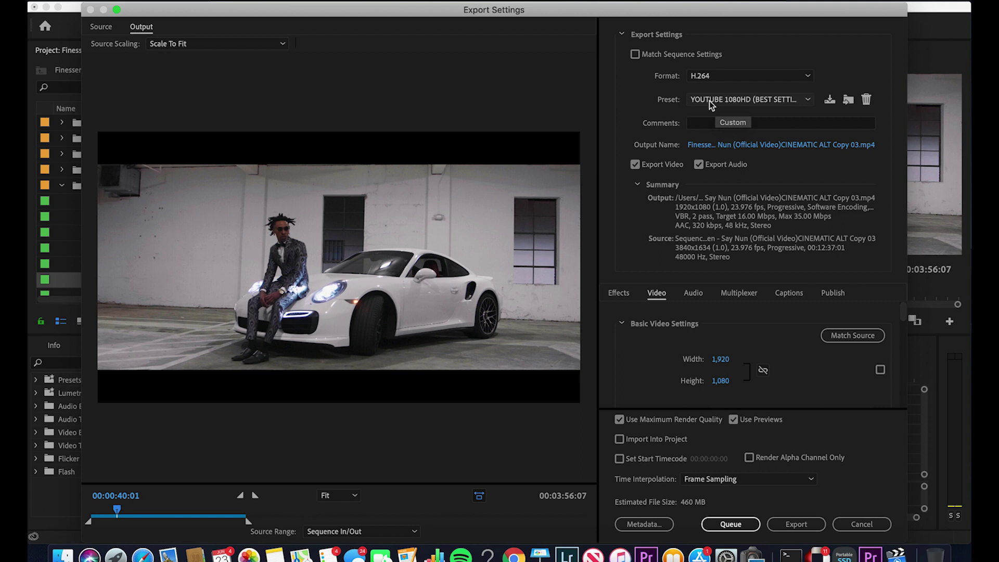
{"action": "left_click", "coordinate": [852, 521]}
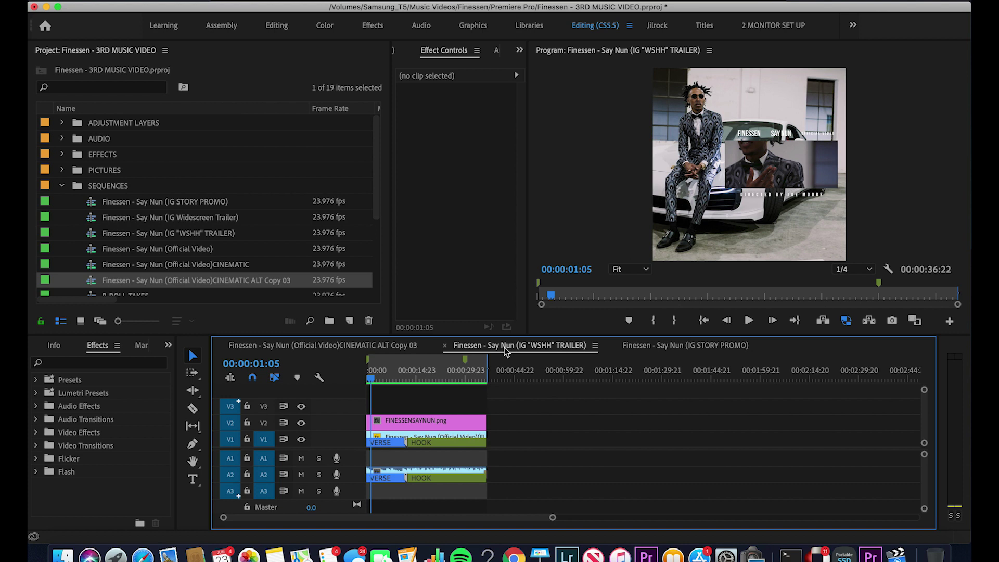
Step: Select the IG "WSHH" TRAILER sequence, review its sequence settings, and open Export Settings with Cmd+M
{"action": "left_click", "coordinate": [505, 348]}
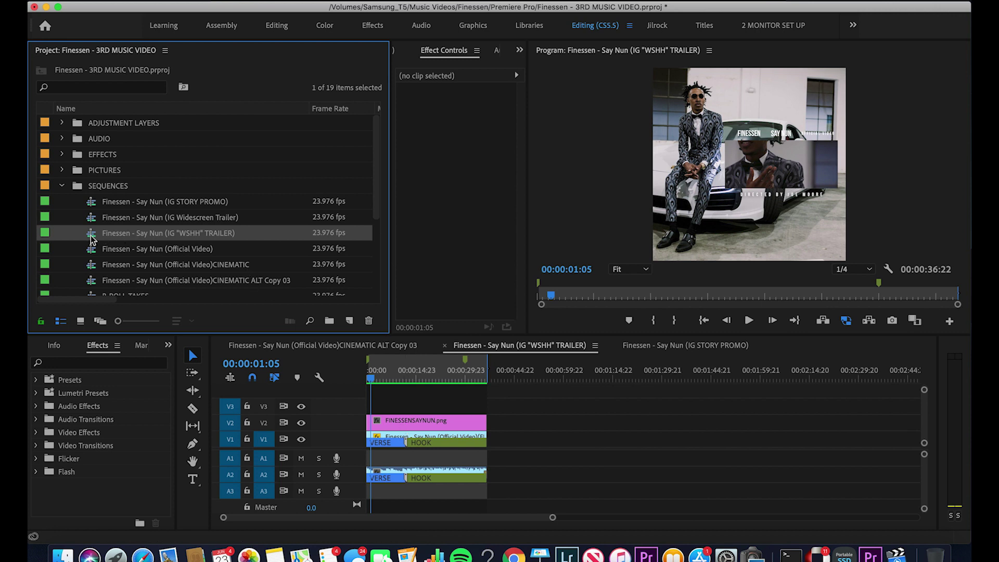
{"action": "mouse_move", "coordinate": [91, 239]}
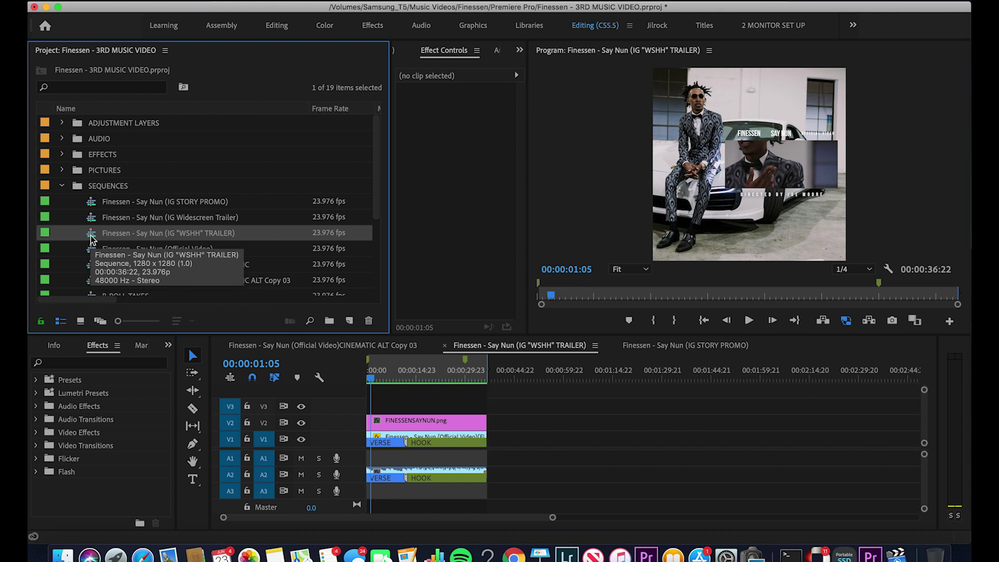
{"action": "right_click", "coordinate": [91, 240]}
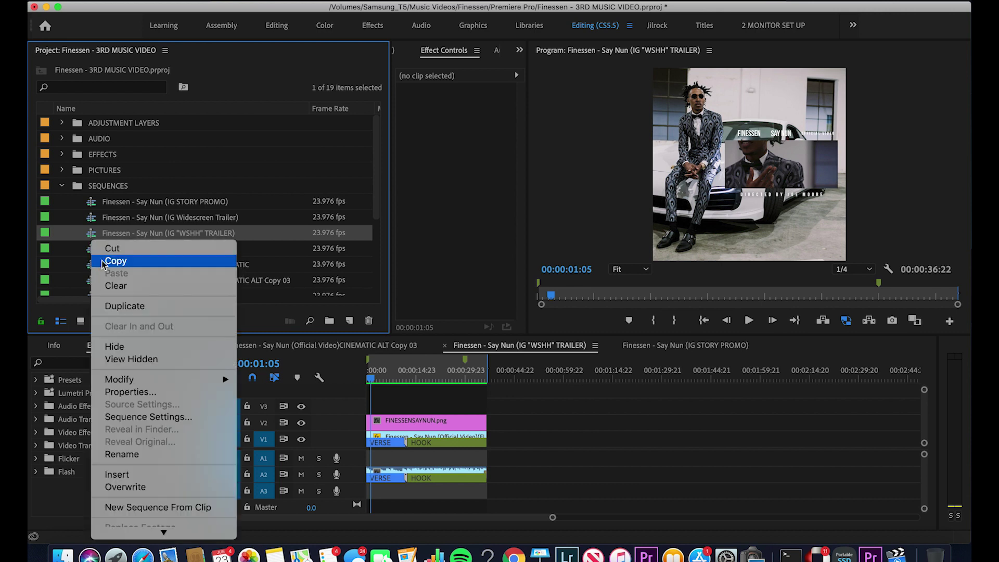
{"action": "left_click", "coordinate": [110, 424]}
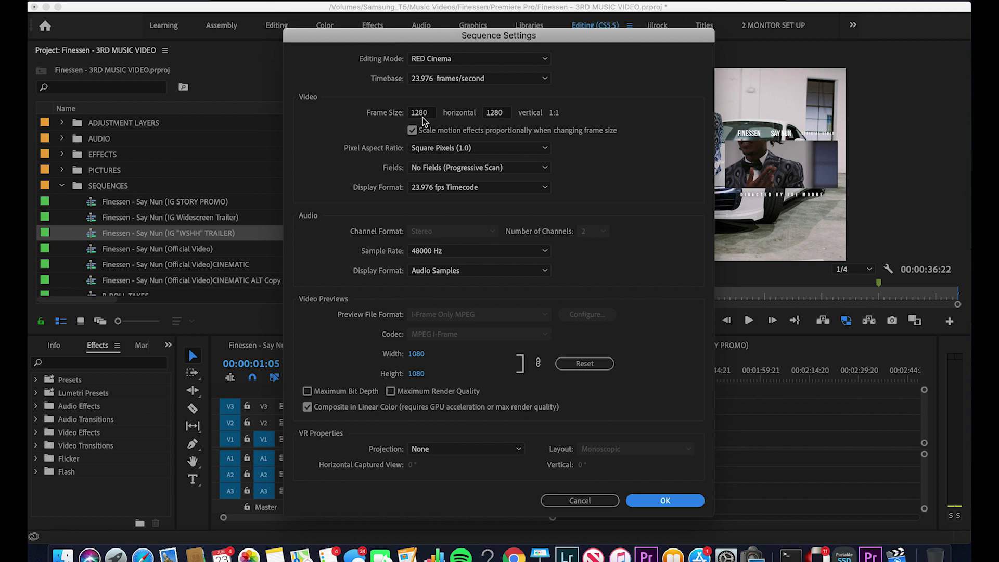
{"action": "left_click", "coordinate": [655, 501]}
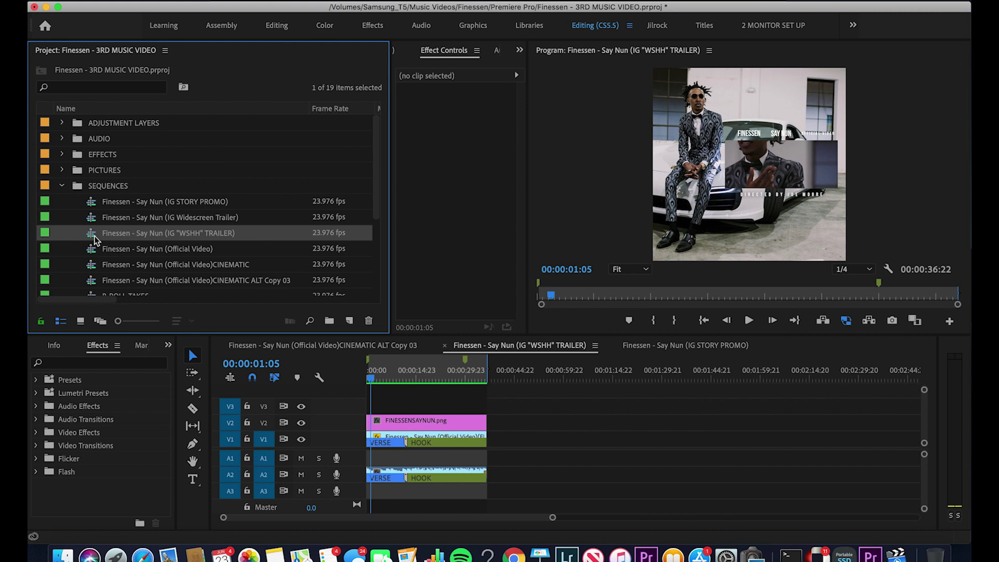
{"action": "key", "text": "super+m"}
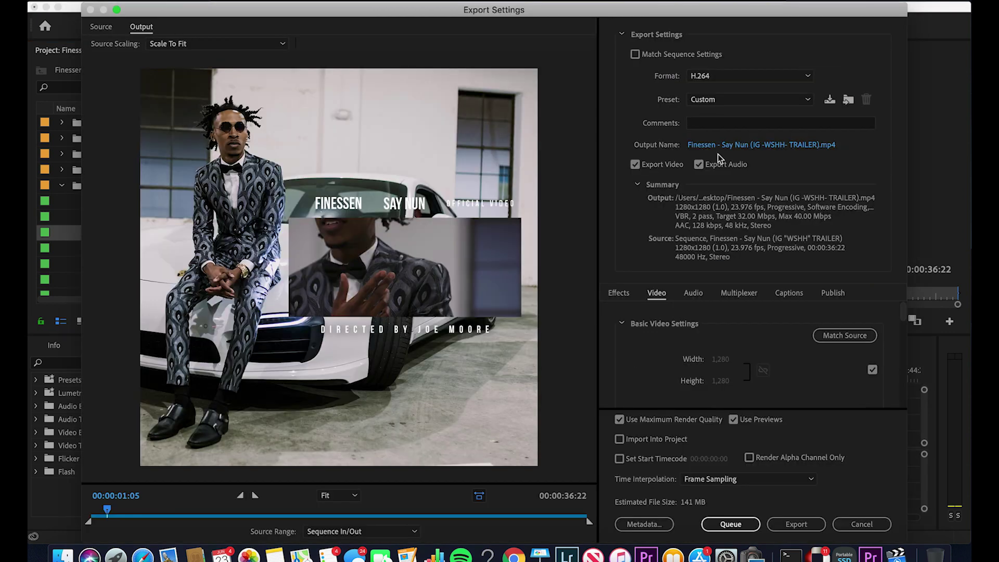
Step: Apply the Mobile Device 1080p HD preset and match the 1280x1280 source size
{"action": "left_click", "coordinate": [708, 102]}
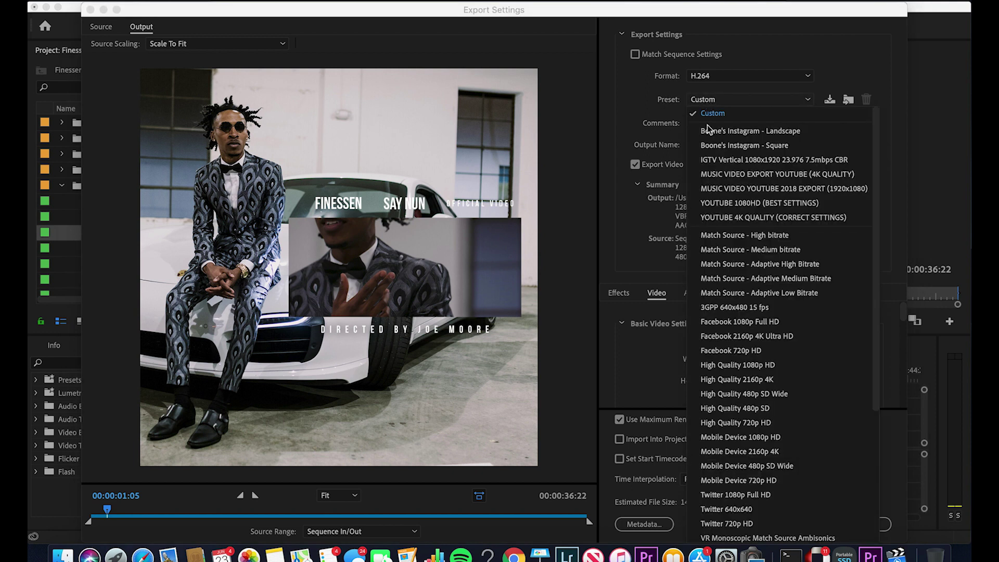
{"action": "scroll", "coordinate": [728, 325], "scroll_direction": "down", "scroll_amount": 5}
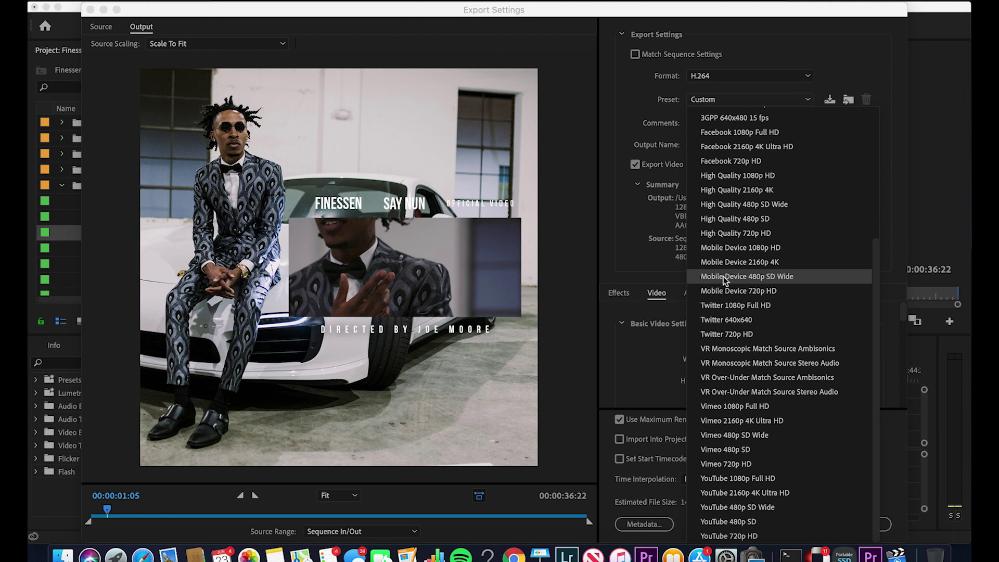
{"action": "left_click", "coordinate": [722, 249]}
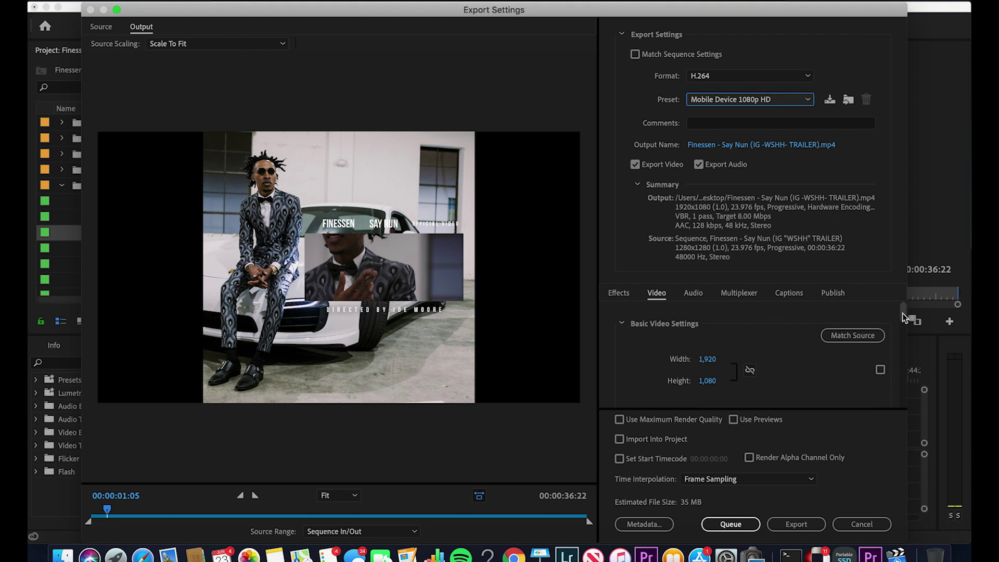
{"action": "scroll", "coordinate": [903, 317], "scroll_direction": "down", "scroll_amount": 2}
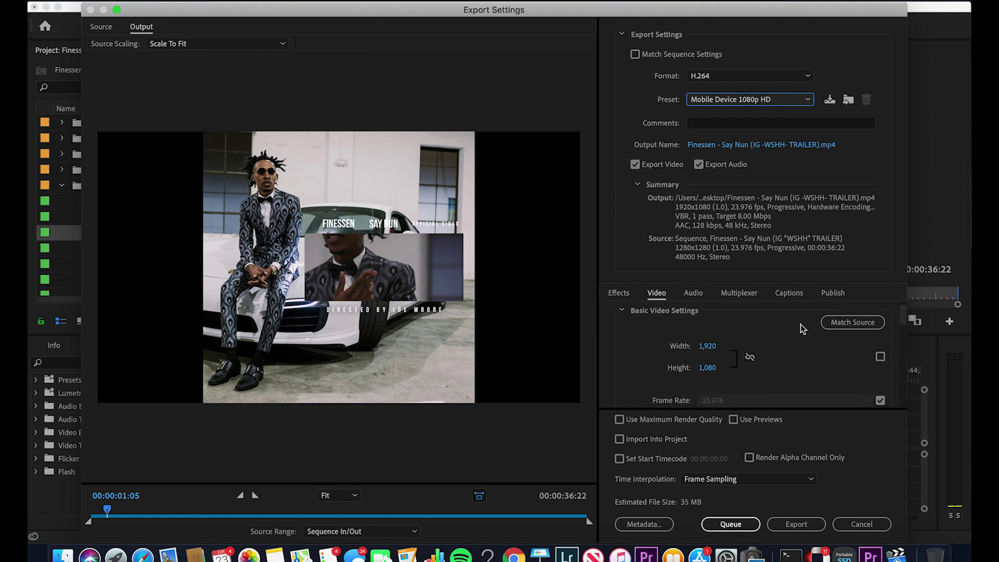
{"action": "left_click", "coordinate": [840, 327]}
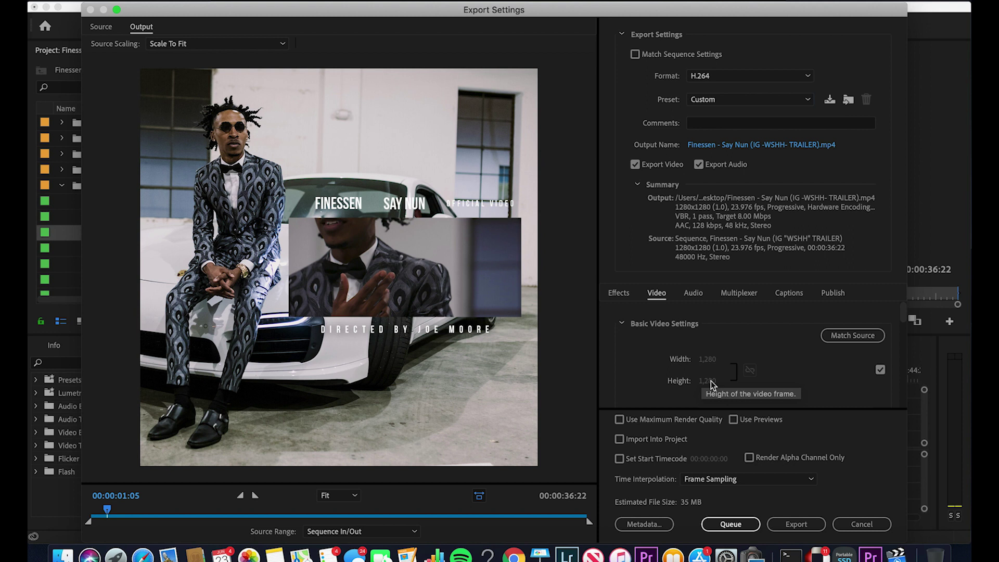
Step: Turn on Render at Maximum Depth and set Bitrate Encoding to VBR, 2 pass
{"action": "left_click_drag", "start_coordinate": [904, 316], "coordinate": [901, 341]}
{"action": "left_click", "coordinate": [674, 356]}
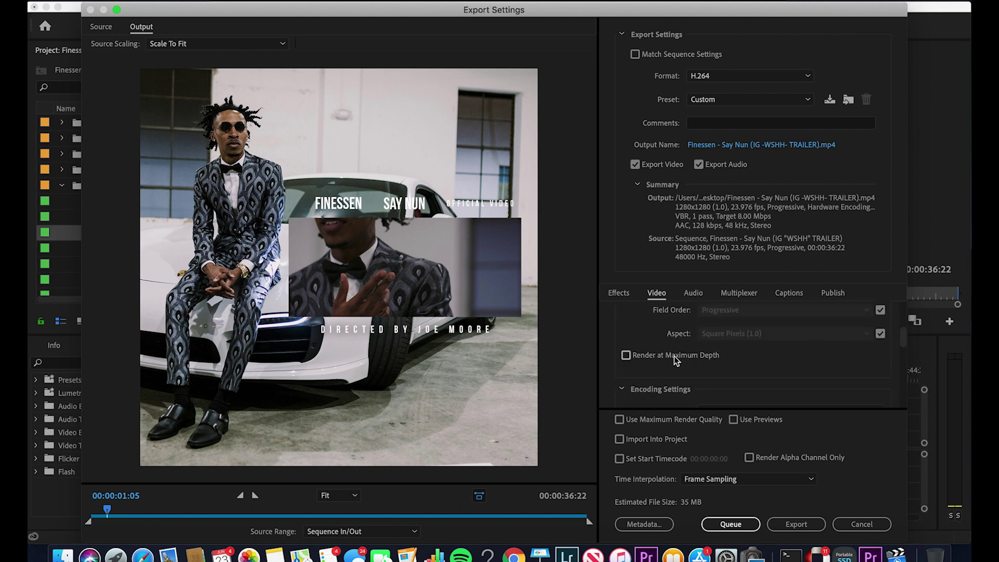
{"action": "left_click_drag", "start_coordinate": [904, 339], "coordinate": [894, 383]}
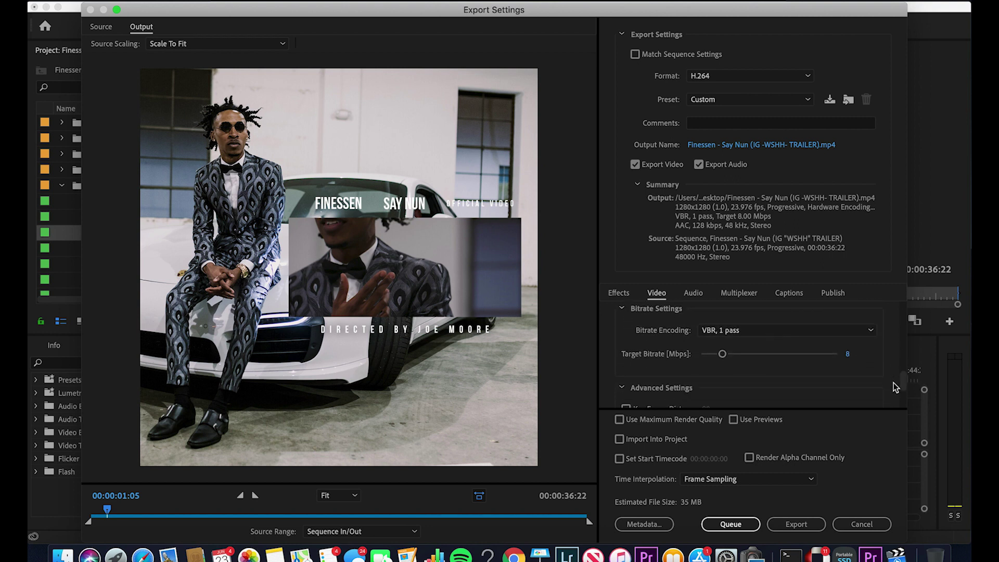
{"action": "left_click", "coordinate": [790, 331]}
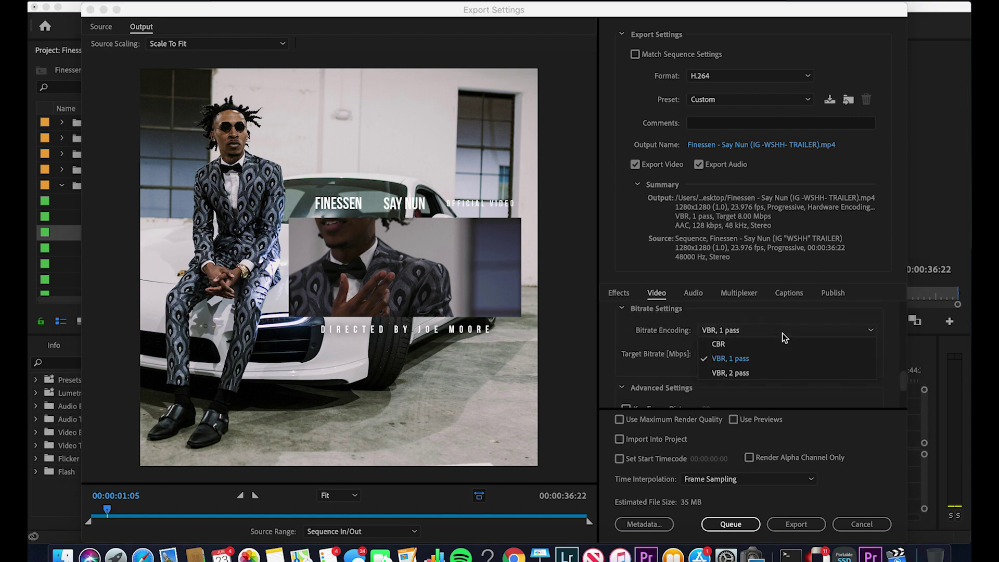
{"action": "left_click", "coordinate": [759, 373]}
Step: Enable Use Maximum Render Quality and Use Previews
{"action": "left_click_drag", "start_coordinate": [901, 377], "coordinate": [900, 384]}
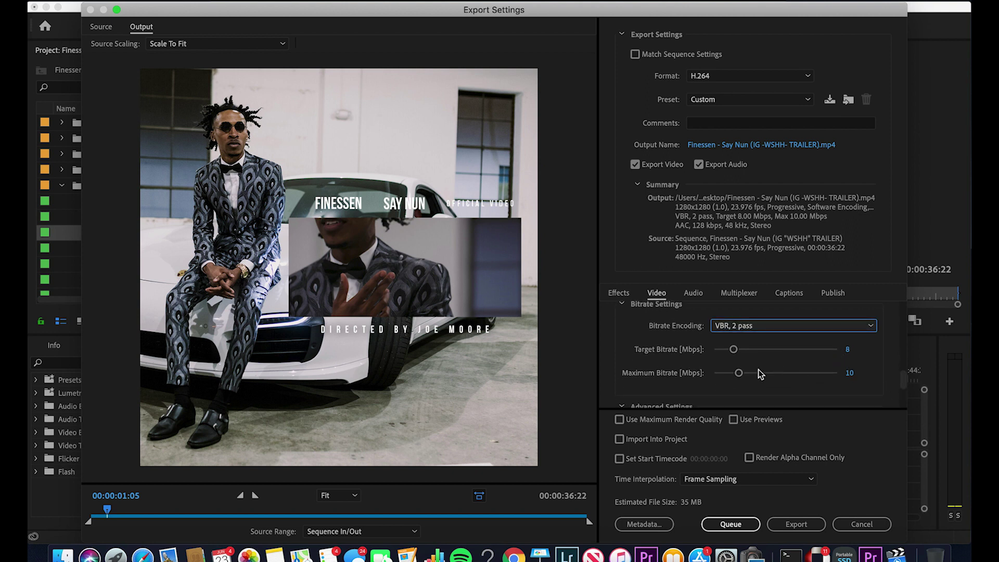
{"action": "left_click_drag", "start_coordinate": [905, 380], "coordinate": [902, 402]}
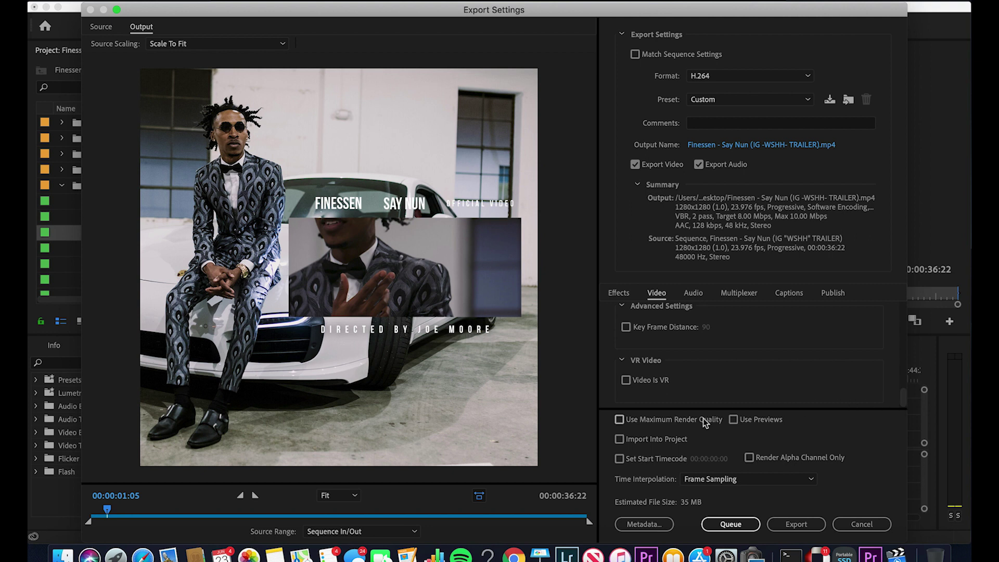
{"action": "left_click", "coordinate": [671, 420]}
{"action": "left_click", "coordinate": [735, 420]}
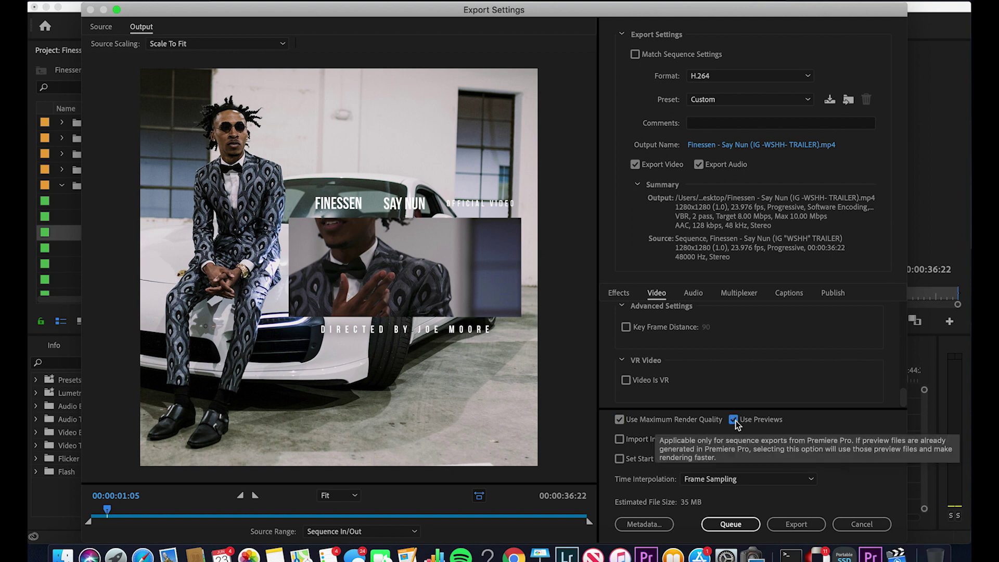
Step: Review the Audio tab settings, then return to the Video tab
{"action": "left_click", "coordinate": [693, 292]}
{"action": "scroll", "coordinate": [902, 327], "scroll_direction": "down", "scroll_amount": 2}
{"action": "left_click_drag", "start_coordinate": [902, 333], "coordinate": [899, 389]}
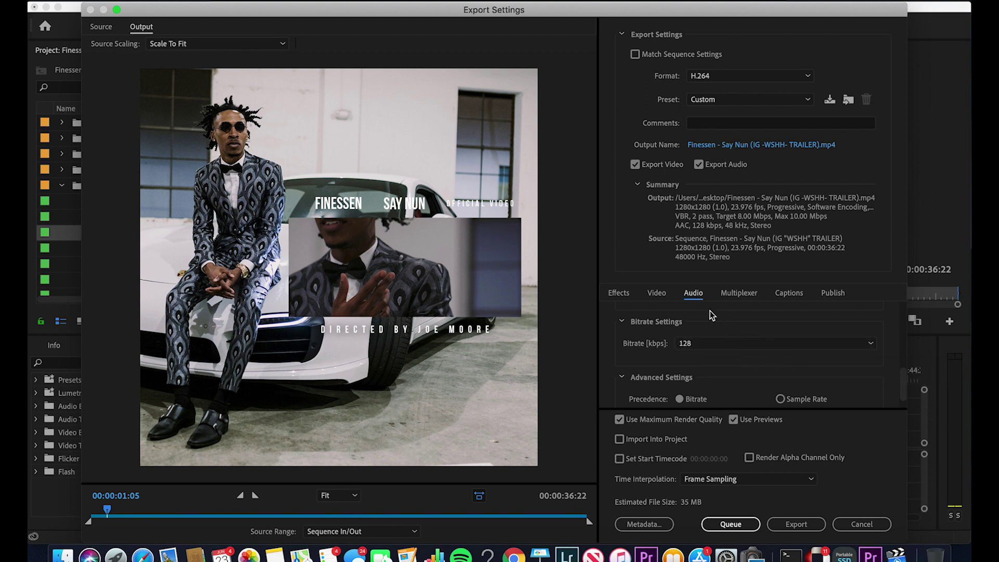
{"action": "left_click", "coordinate": [658, 293]}
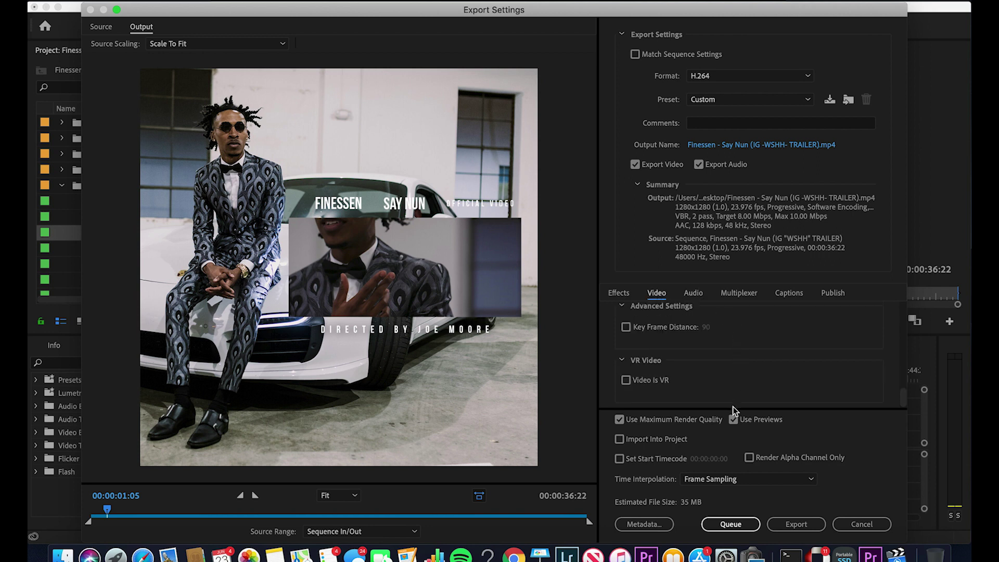
Step: Save the settings as preset 'INSTAGRAM 1280x1280 EXPORT' and queue the export
{"action": "left_click", "coordinate": [831, 100]}
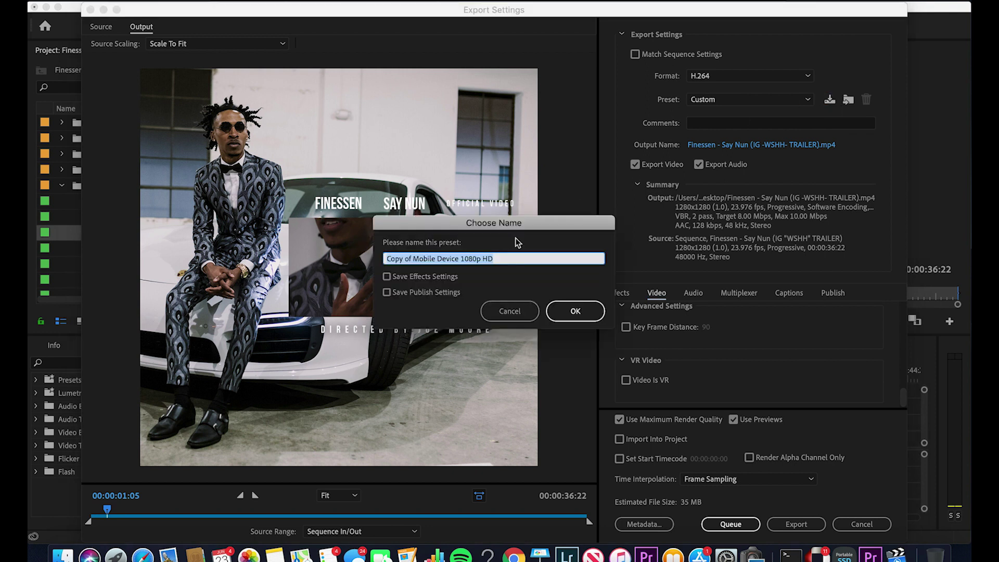
{"action": "type", "text": "INSTAGRAM 1280x1280 EXPORT"}
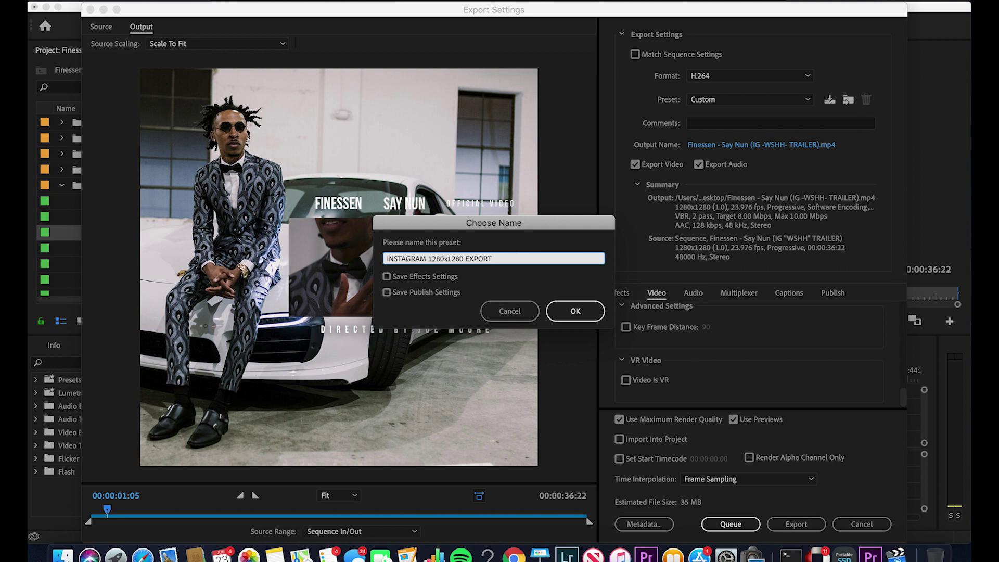
{"action": "key", "text": "Return"}
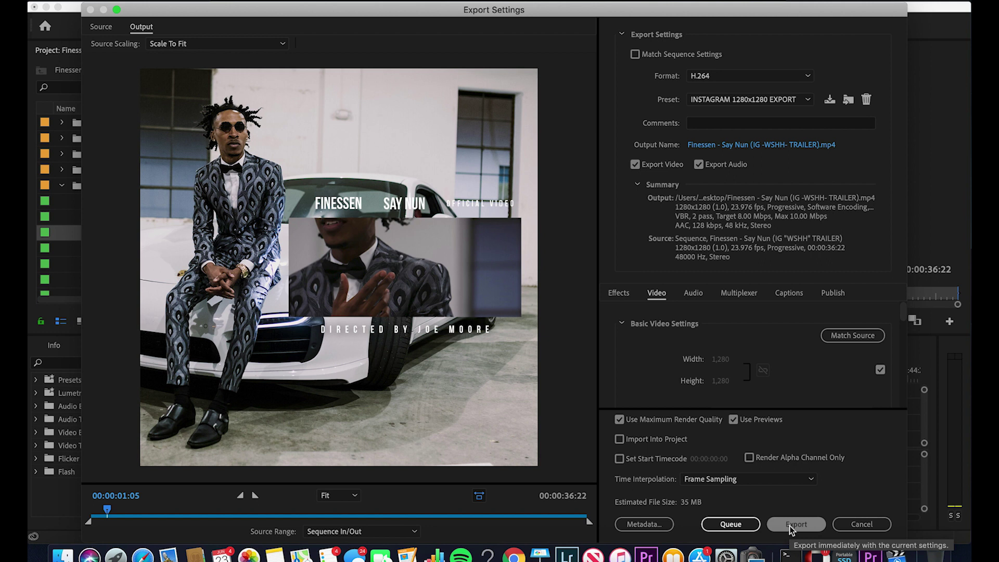
{"action": "left_click", "coordinate": [731, 525]}
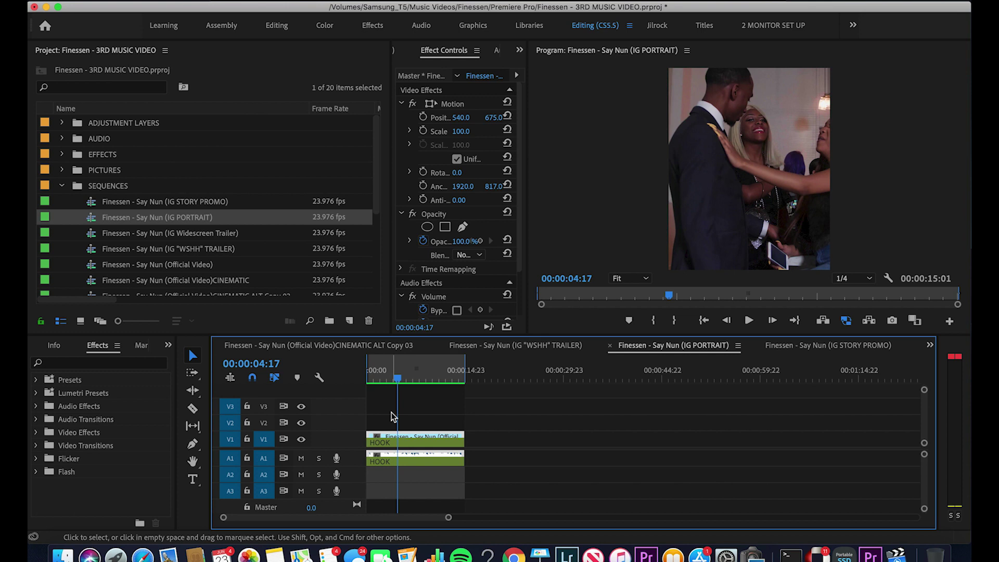
Step: Check that the IG PORTRAIT Sequence Settings show 1080x1350 at 23.976 fps, then close them
{"action": "right_click", "coordinate": [92, 222]}
{"action": "left_click", "coordinate": [128, 400]}
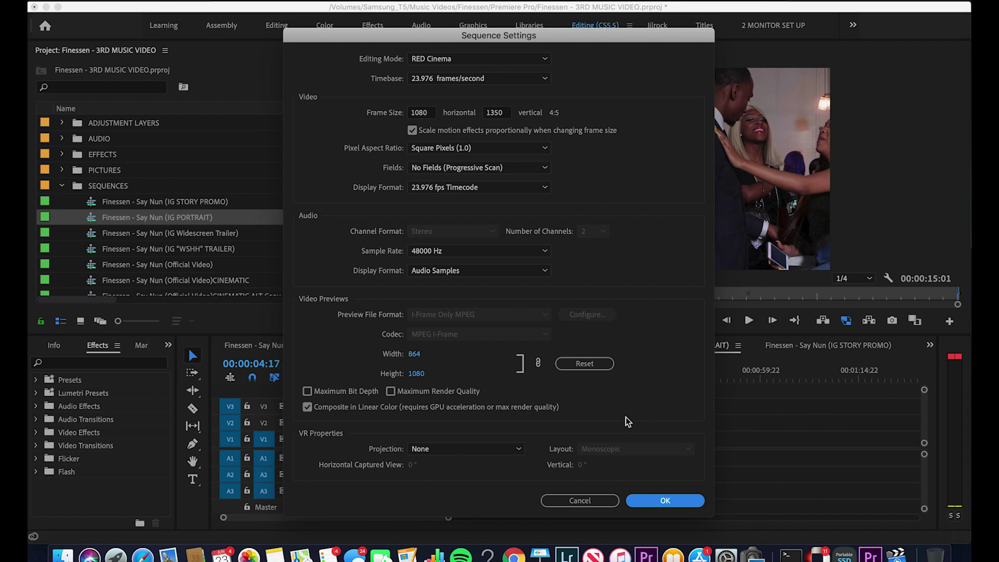
{"action": "left_click", "coordinate": [660, 499]}
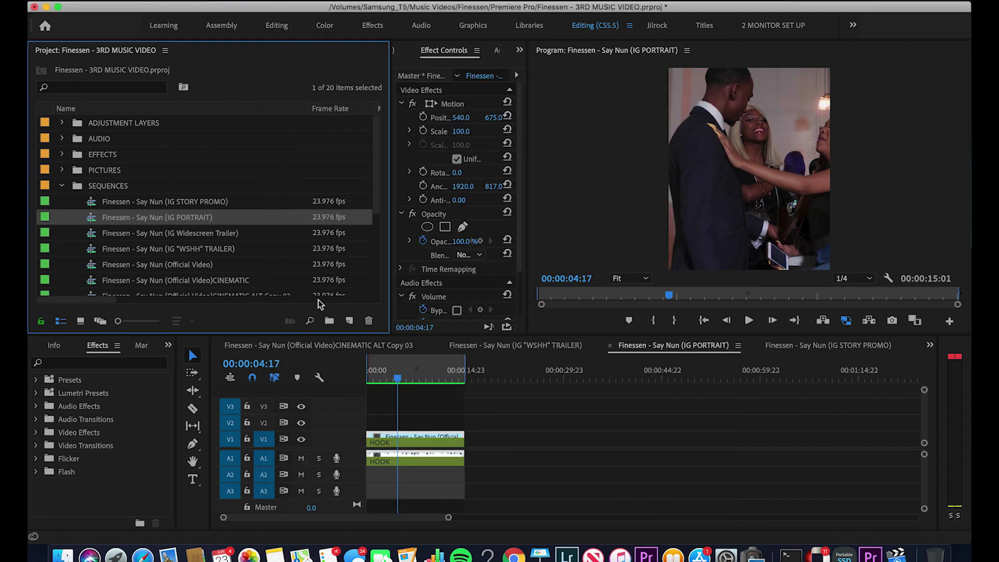
Step: Open Export Settings from the Mobile Device 1080p HD preset, matched to the 1080x1350 source
{"action": "key", "text": "super+m"}
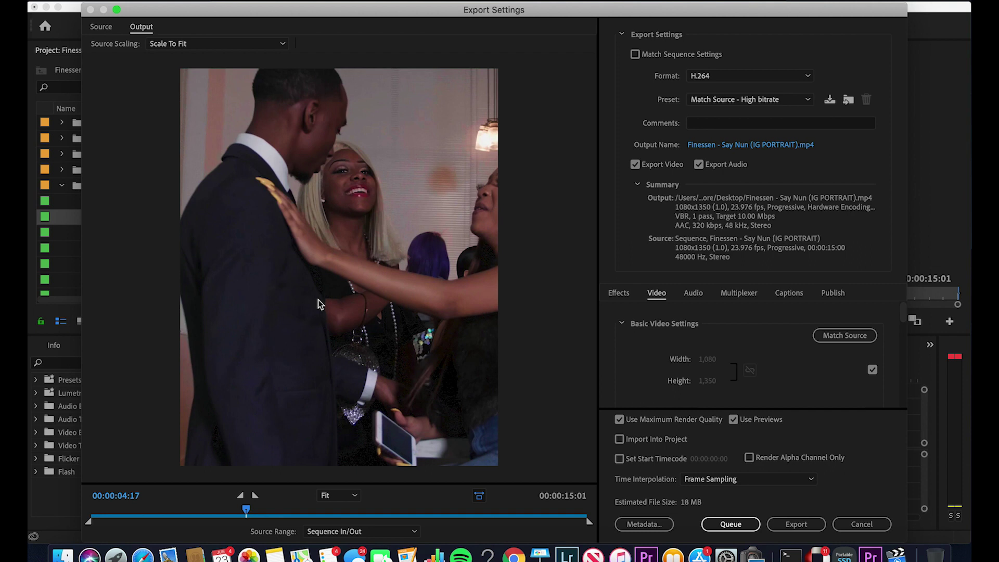
{"action": "left_click", "coordinate": [737, 100]}
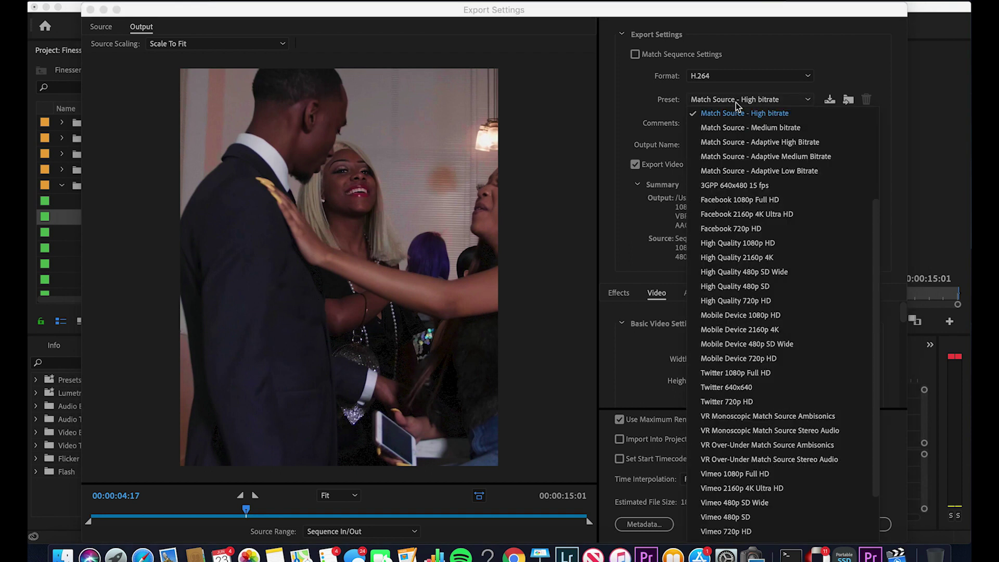
{"action": "left_click", "coordinate": [712, 317]}
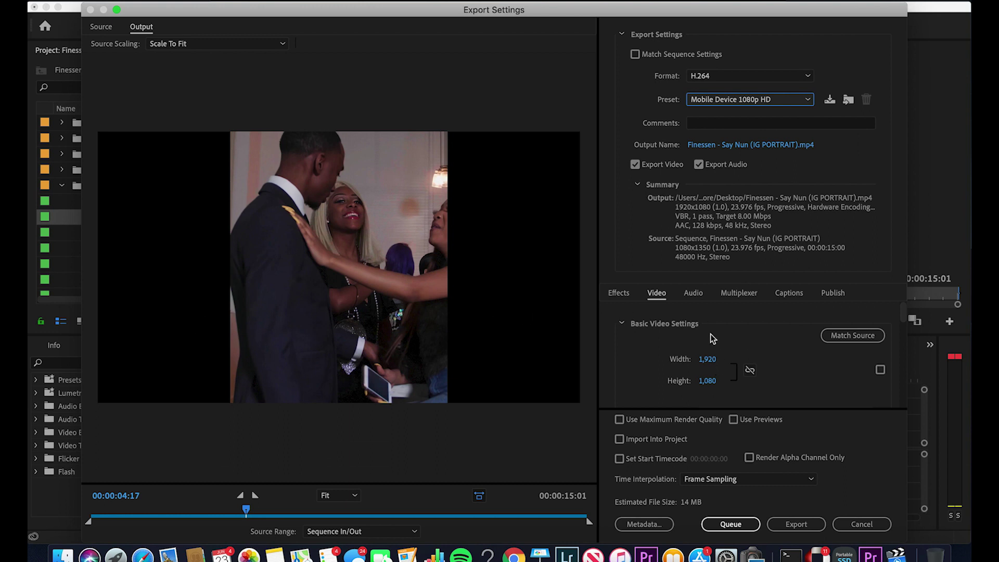
{"action": "left_click", "coordinate": [851, 335]}
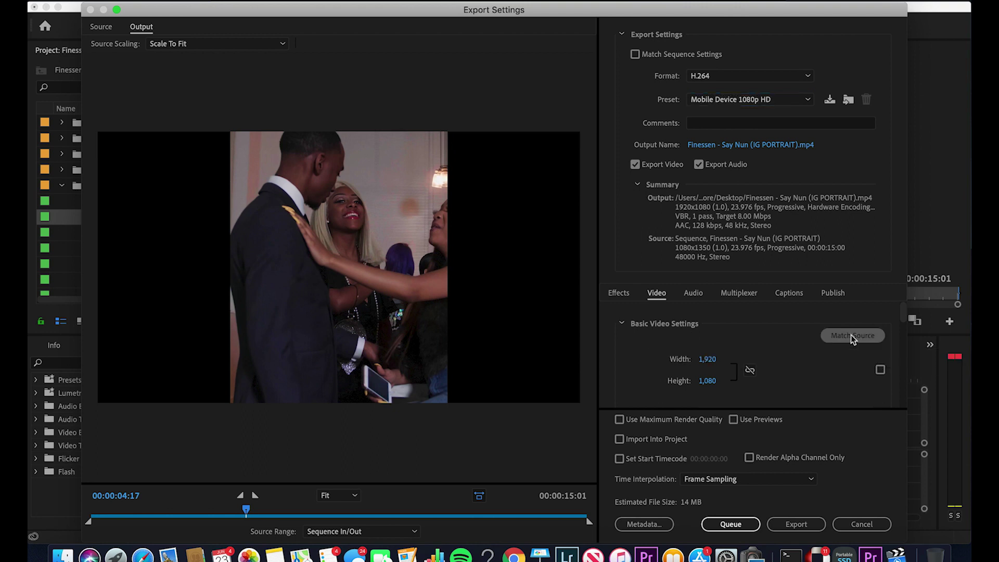
Step: Turn on Render at Maximum Depth and switch Bitrate Encoding to VBR, 2 pass
{"action": "left_click_drag", "start_coordinate": [904, 311], "coordinate": [903, 342]}
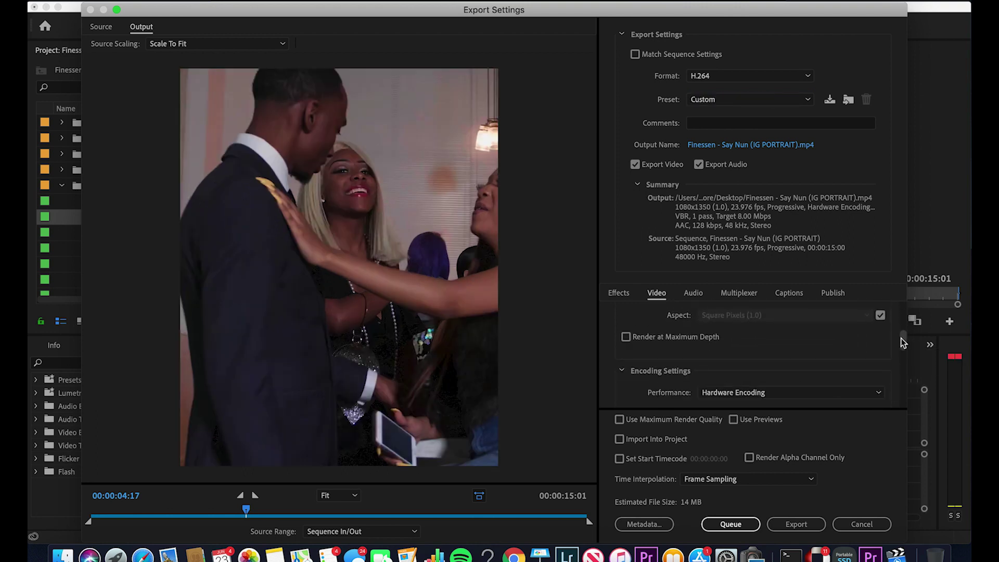
{"action": "left_click", "coordinate": [685, 336]}
{"action": "left_click_drag", "start_coordinate": [905, 345], "coordinate": [901, 381]}
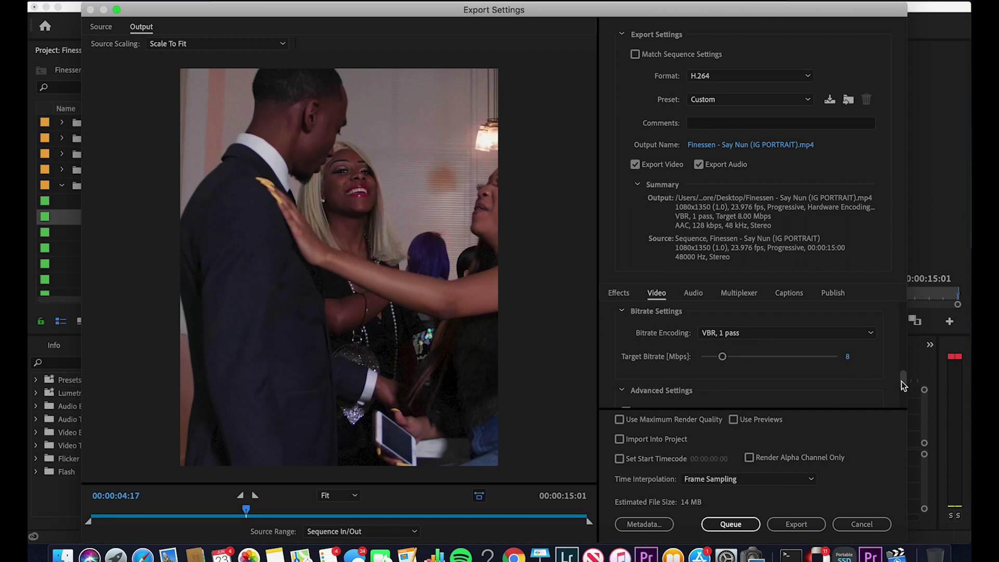
{"action": "left_click", "coordinate": [791, 332]}
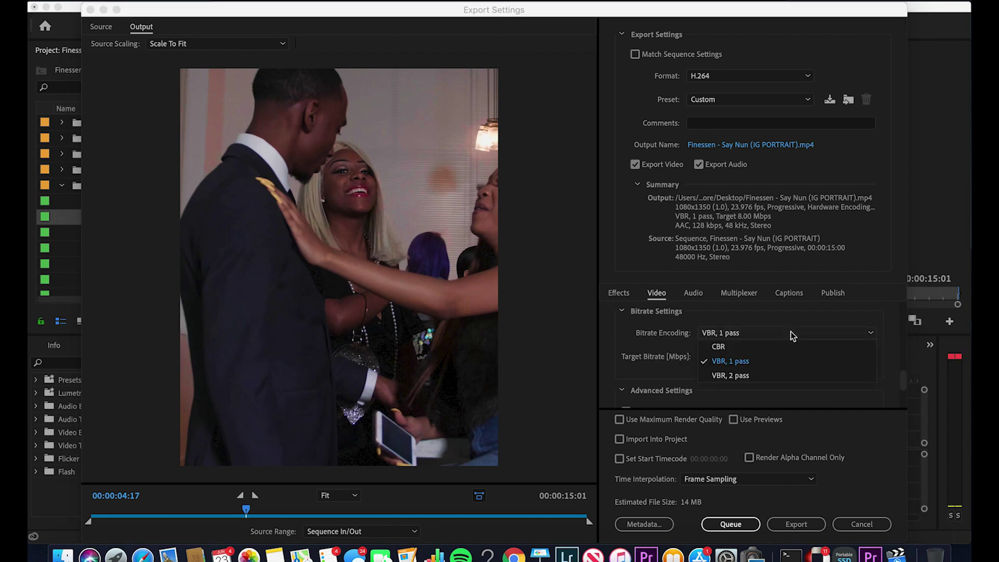
{"action": "left_click", "coordinate": [750, 378]}
Step: Enable Use Maximum Render Quality and Use Previews
{"action": "left_click_drag", "start_coordinate": [901, 373], "coordinate": [898, 380]}
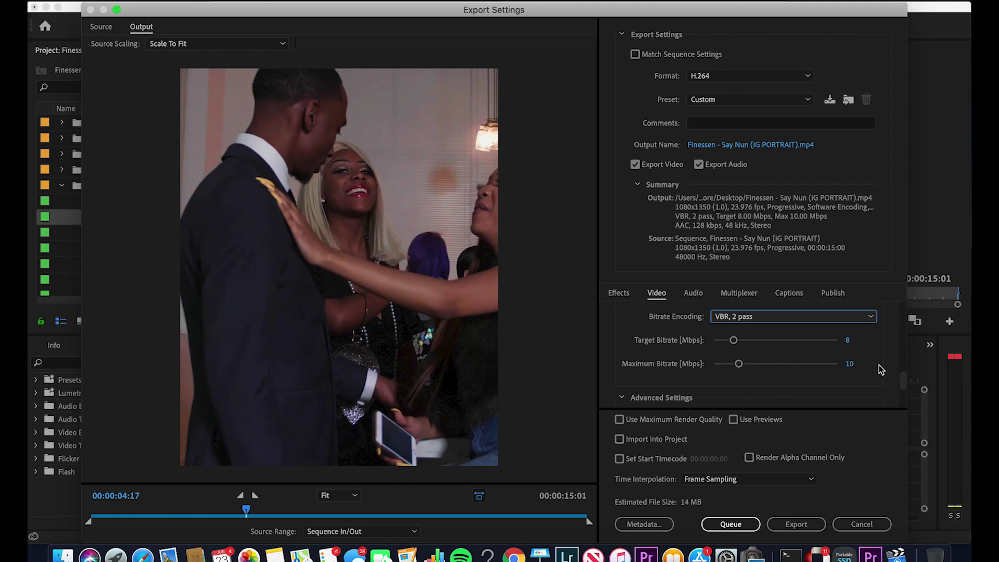
{"action": "left_click_drag", "start_coordinate": [904, 381], "coordinate": [906, 404]}
{"action": "left_click", "coordinate": [666, 420]}
{"action": "left_click", "coordinate": [745, 422]}
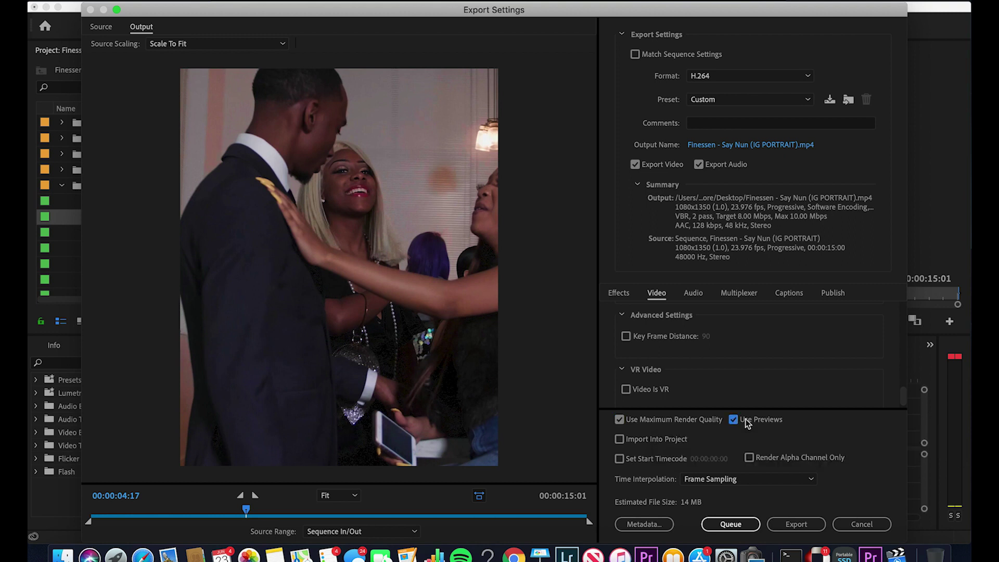
Step: Review the AAC 128 kbps audio settings, return to Video, and begin saving a preset
{"action": "left_click", "coordinate": [699, 296]}
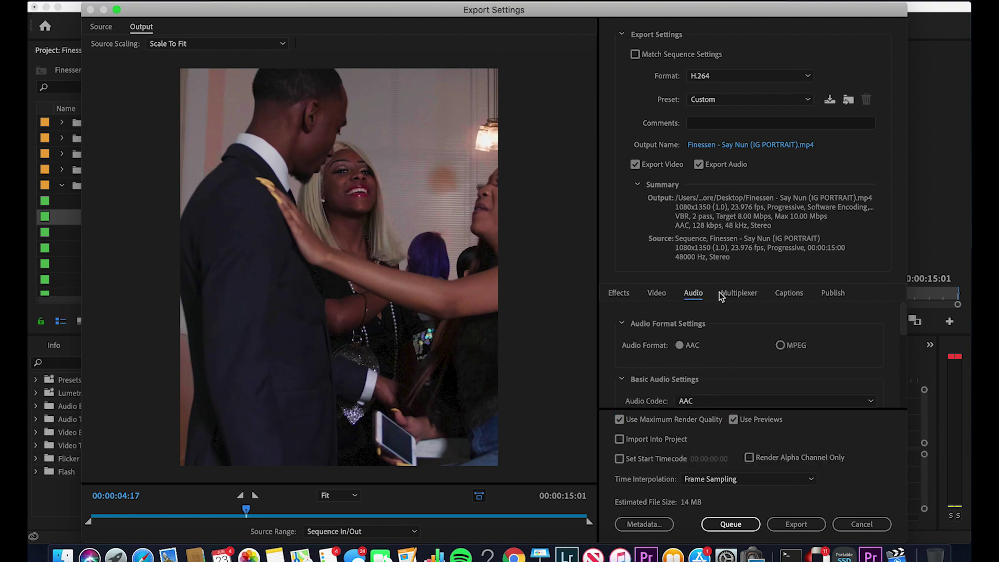
{"action": "mouse_move", "coordinate": [901, 321]}
{"action": "left_mouse_down"}
{"action": "mouse_move", "coordinate": [888, 398]}
{"action": "mouse_move", "coordinate": [890, 318]}
{"action": "left_mouse_up"}
{"action": "left_click", "coordinate": [656, 294]}
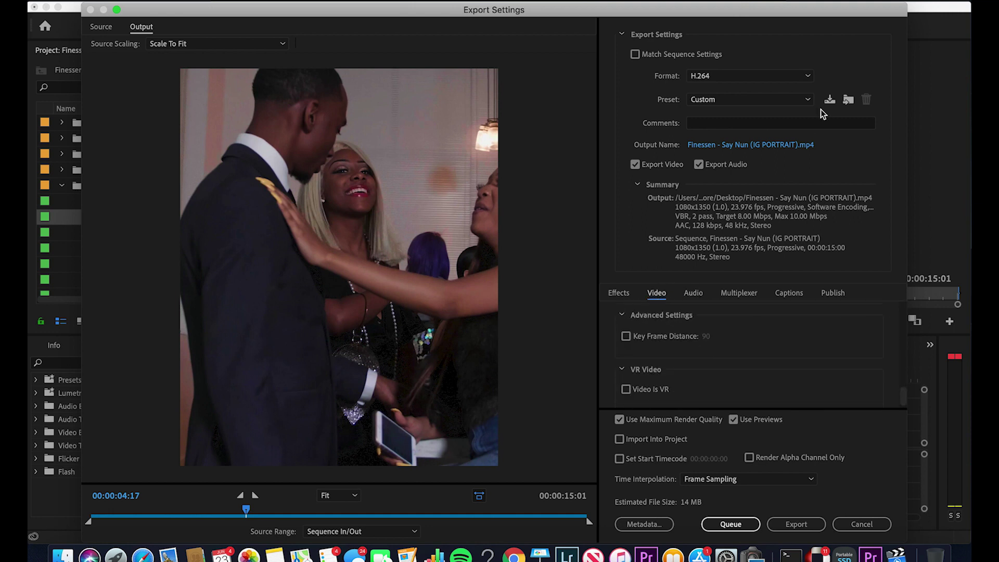
{"action": "left_click", "coordinate": [830, 99]}
Step: Name the preset 'INSTAGRAM PORTRAIT 1080x1350' and confirm it
{"action": "type", "text": "INSTAGRAM "}
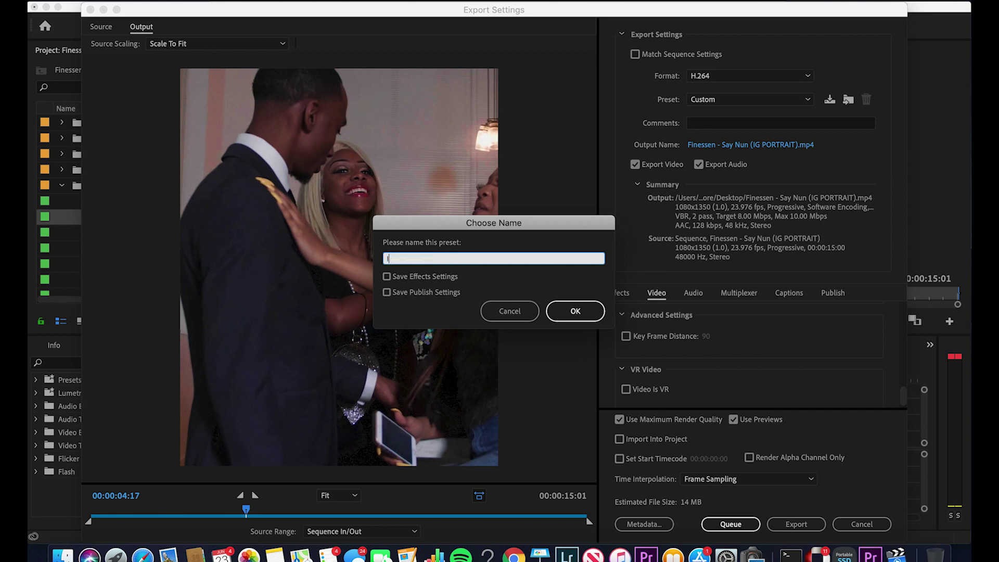
{"action": "type", "text": "PORTRAIT 1080x1350"}
{"action": "left_click", "coordinate": [574, 314]}
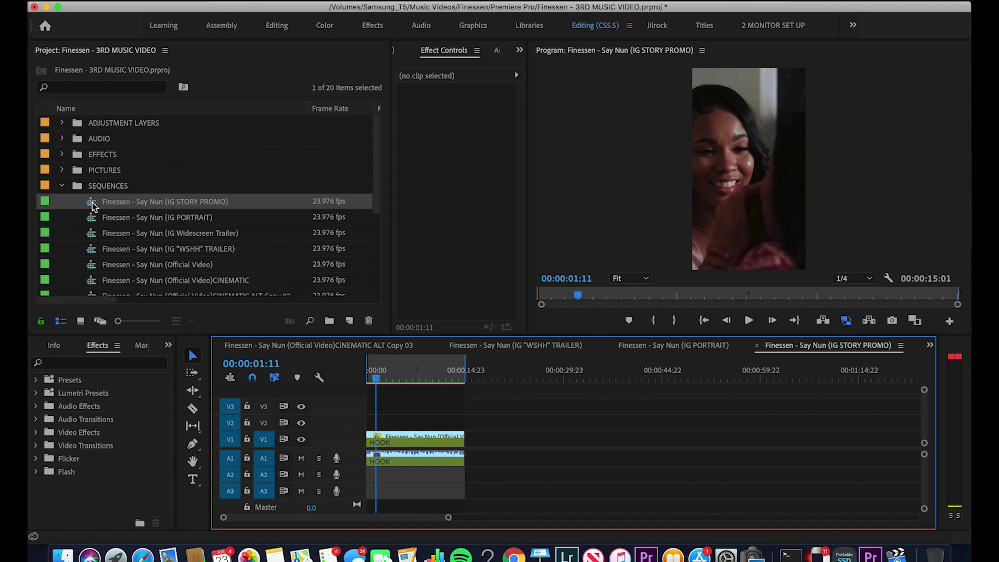
Step: Verify the IG STORY PROMO sequence is 1080x1920 and open its Export Settings
{"action": "right_click", "coordinate": [90, 206]}
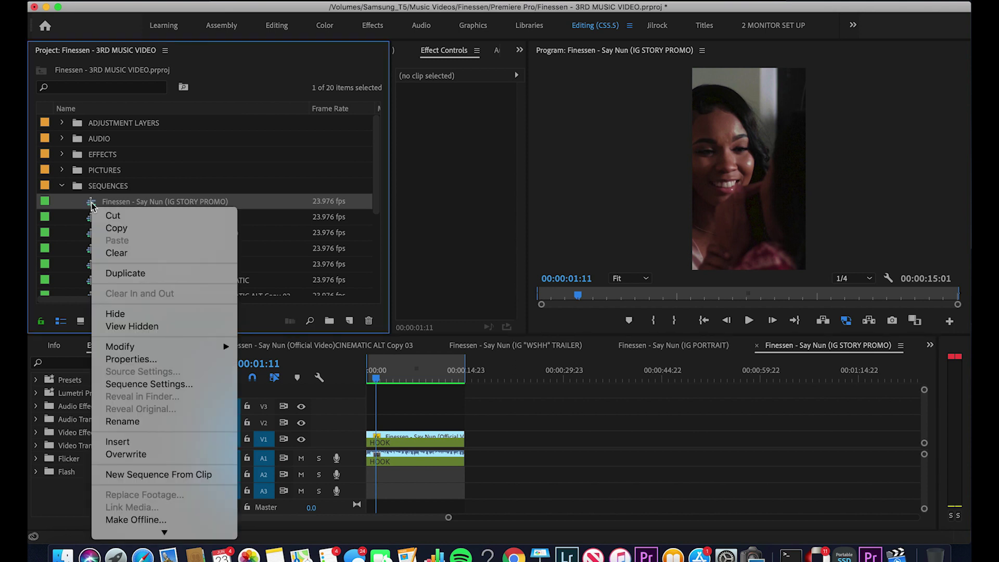
{"action": "left_click", "coordinate": [117, 389]}
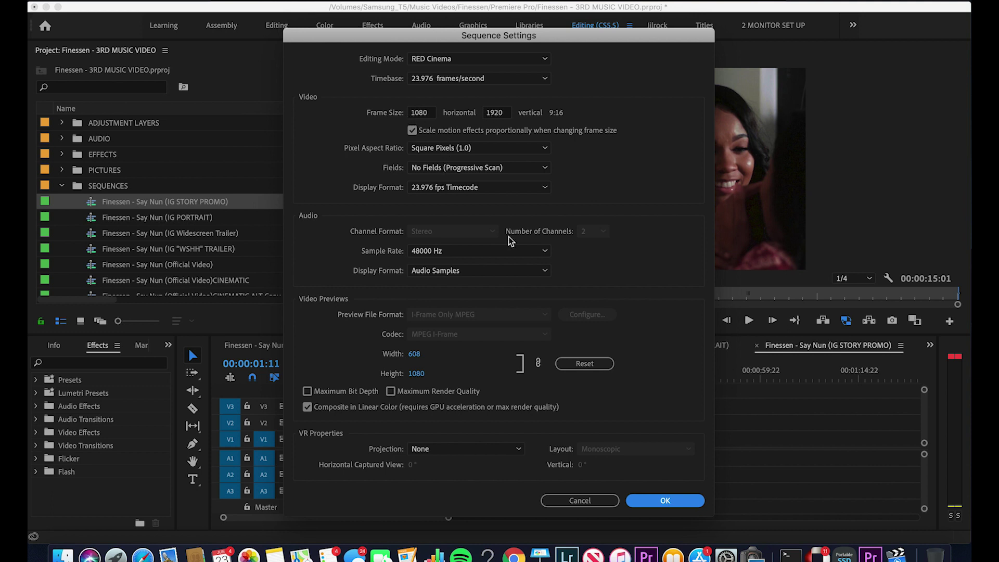
{"action": "left_click", "coordinate": [662, 503]}
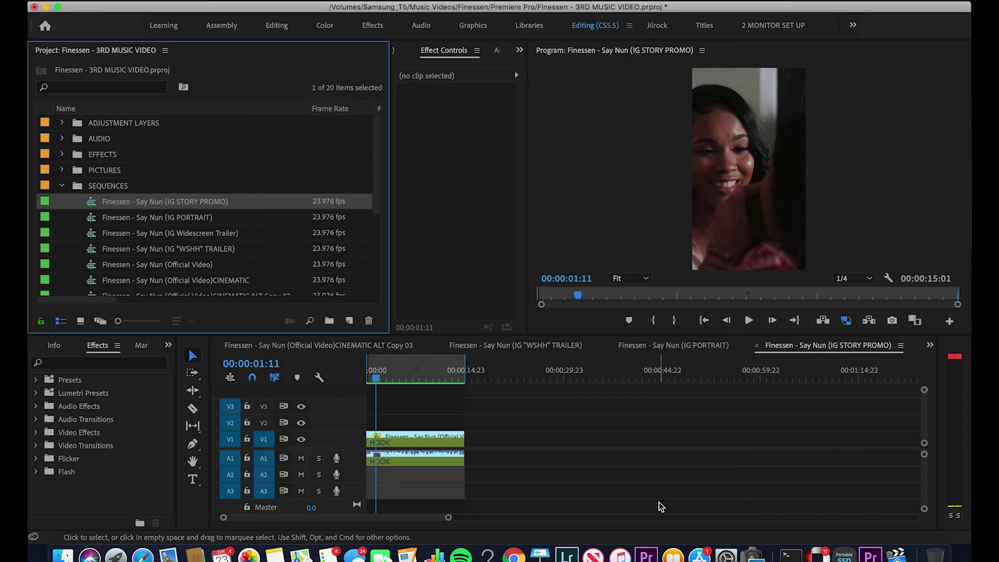
{"action": "key", "text": "super+m"}
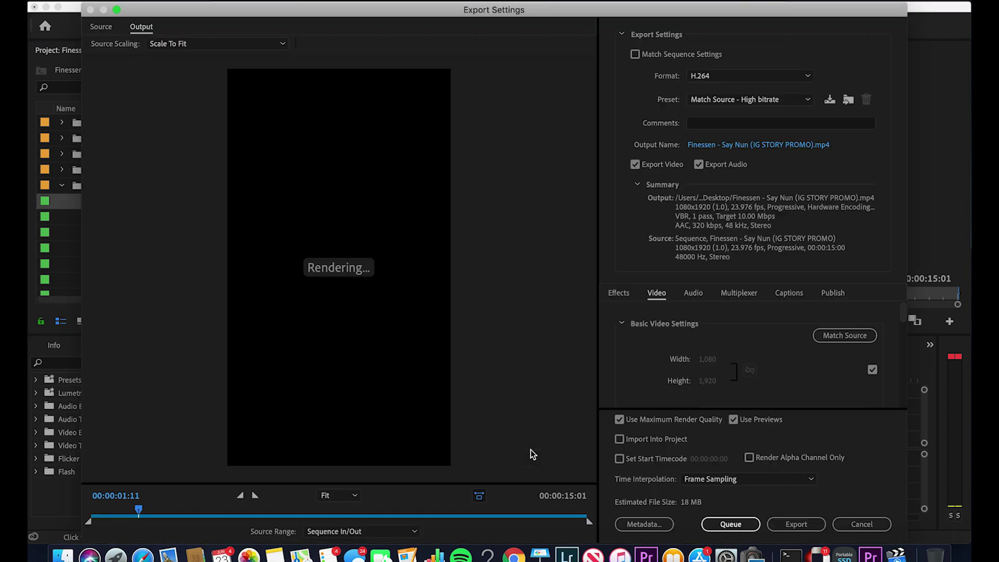
Step: Use the Mobile Device 1080p HD preset with output matched to 1080x1920 and Render at Maximum Depth
{"action": "left_click", "coordinate": [744, 101]}
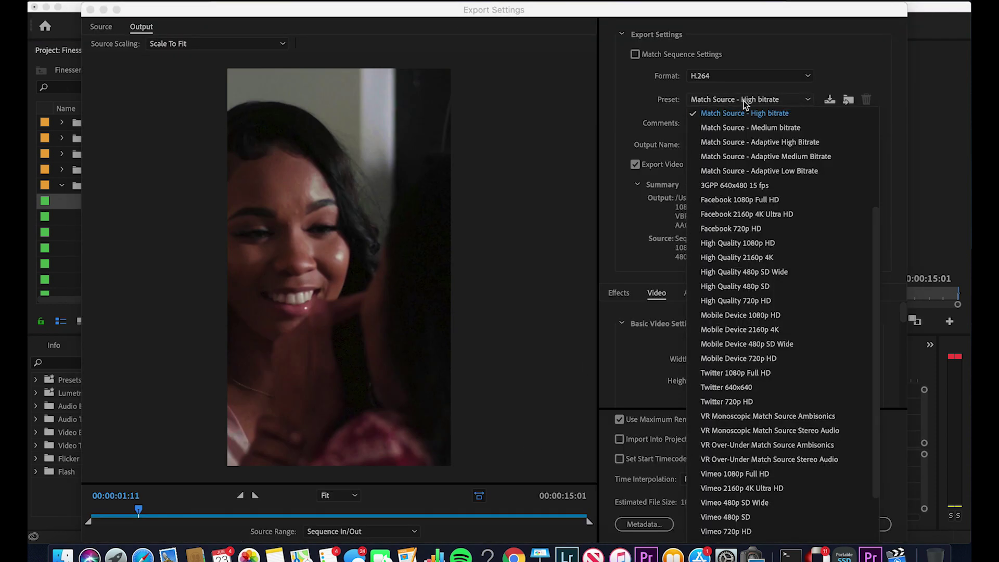
{"action": "left_click", "coordinate": [748, 316]}
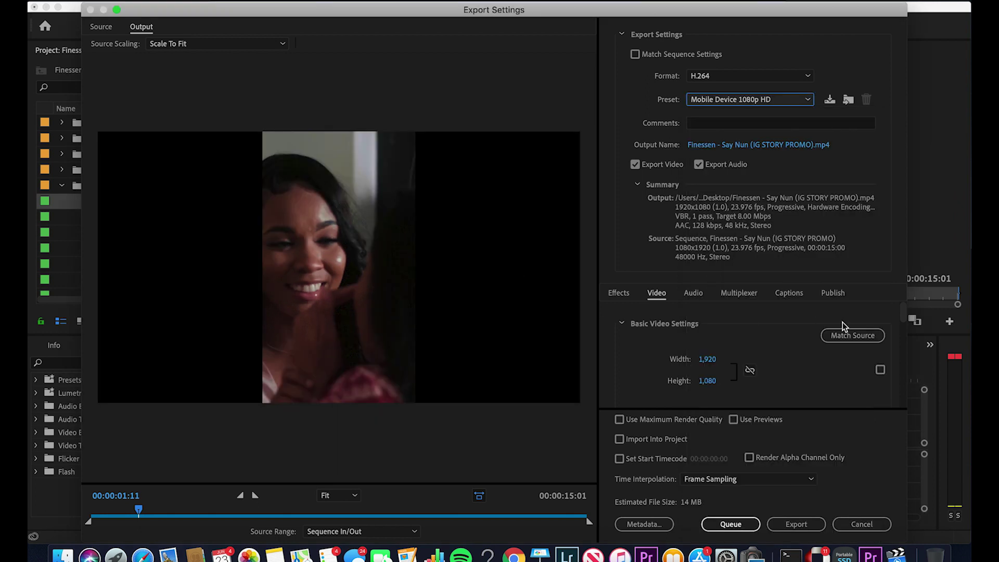
{"action": "left_click", "coordinate": [851, 336]}
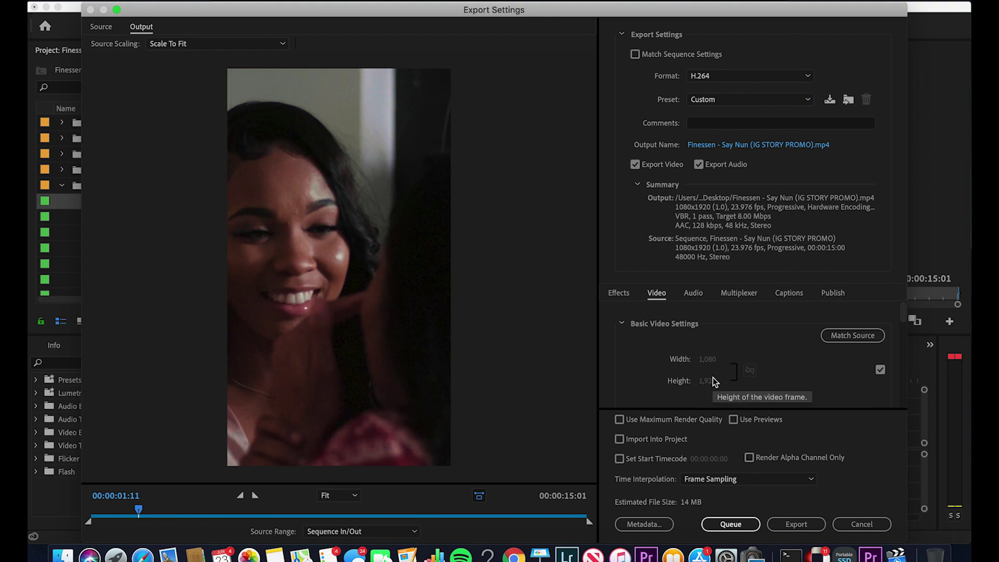
{"action": "left_click_drag", "start_coordinate": [903, 316], "coordinate": [903, 342]}
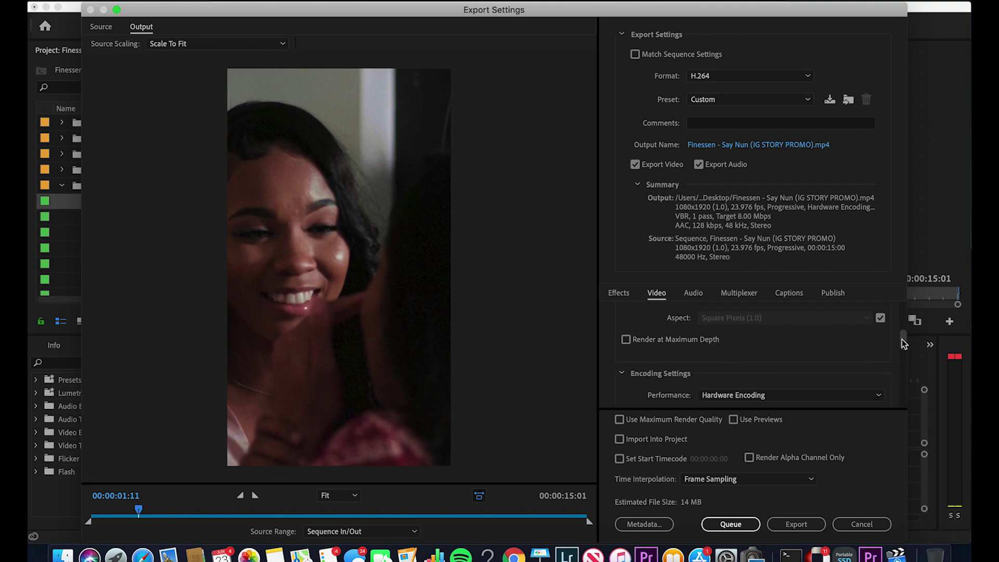
{"action": "left_click", "coordinate": [693, 339]}
Step: Set VBR, 2 pass bitrate encoding and enable Use Maximum Render Quality and Use Previews
{"action": "left_click_drag", "start_coordinate": [901, 342], "coordinate": [897, 381]}
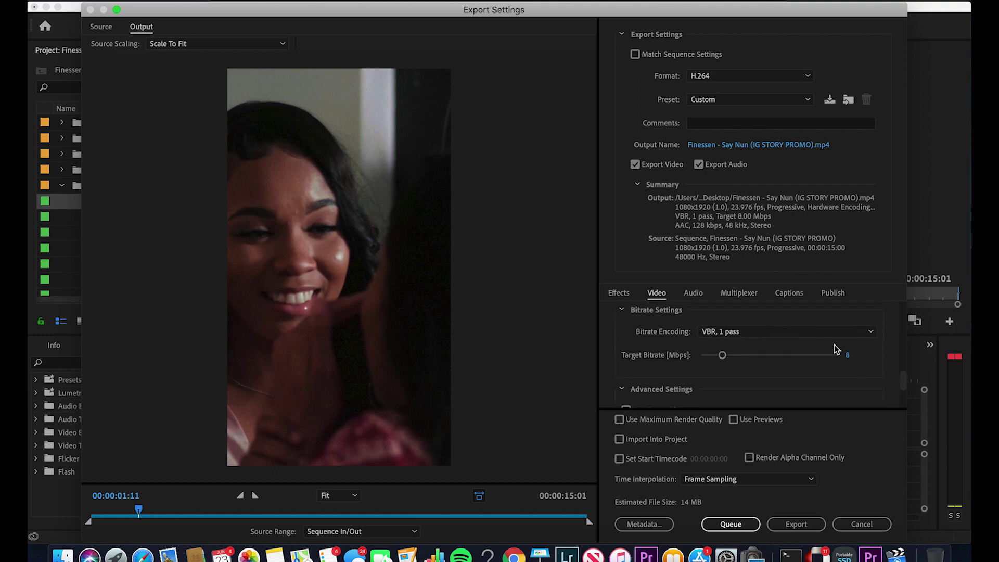
{"action": "left_click", "coordinate": [829, 331]}
{"action": "left_click", "coordinate": [793, 370]}
{"action": "left_click_drag", "start_coordinate": [904, 373], "coordinate": [898, 406]}
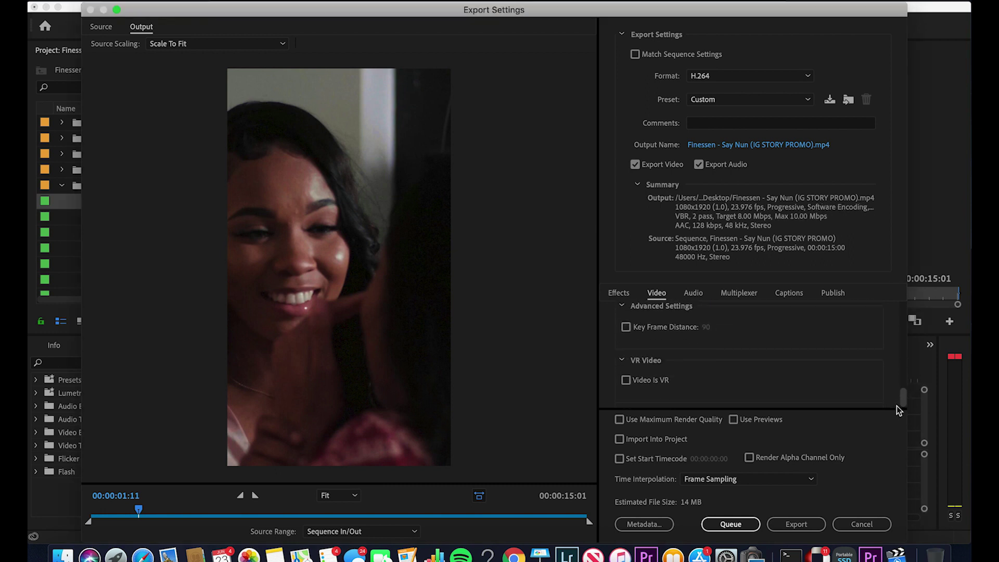
{"action": "left_click", "coordinate": [671, 418]}
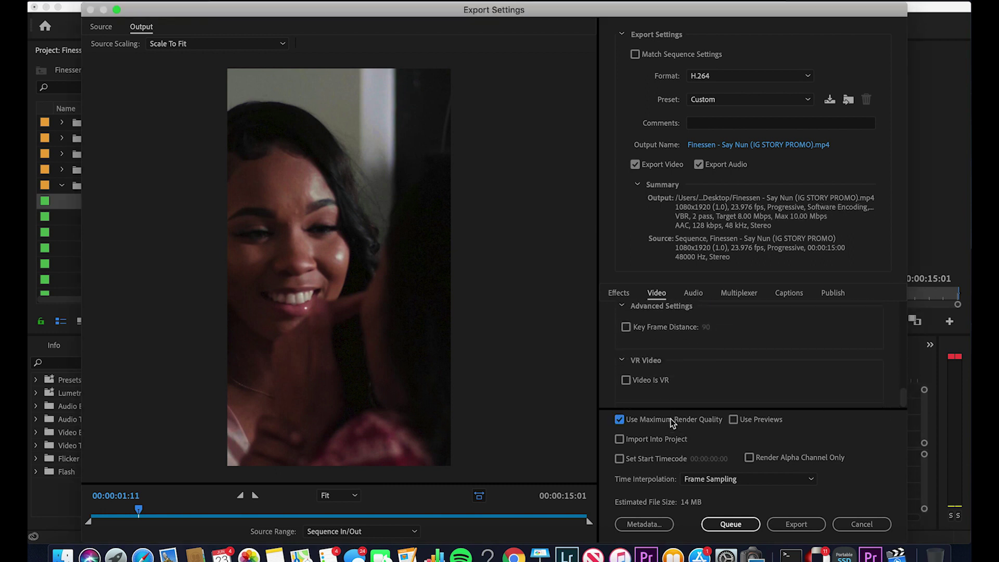
{"action": "left_click", "coordinate": [739, 420]}
Step: Review the Audio tab settings, then return to the Video tab
{"action": "left_click", "coordinate": [698, 294]}
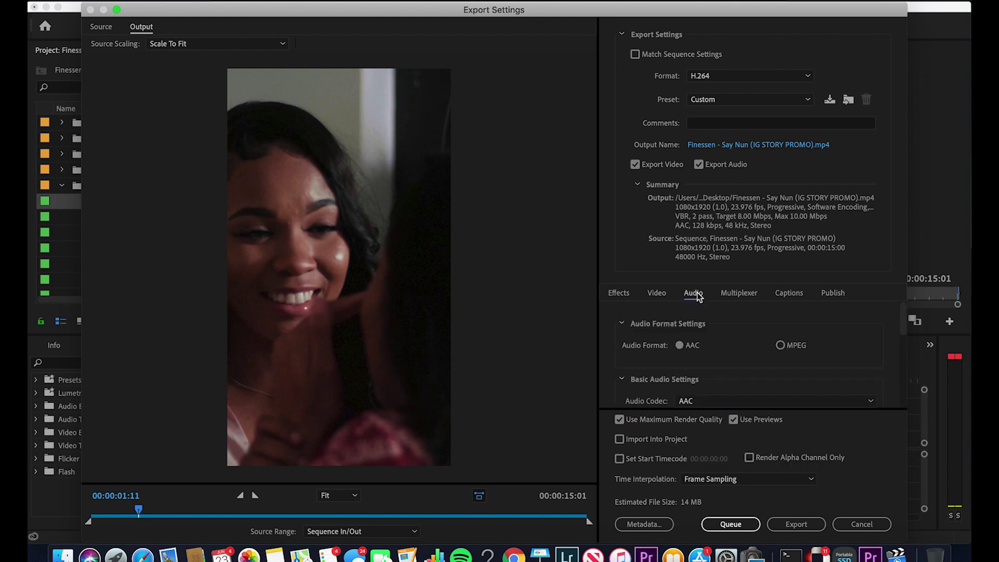
{"action": "mouse_move", "coordinate": [903, 317]}
{"action": "left_mouse_down"}
{"action": "mouse_move", "coordinate": [895, 403]}
{"action": "mouse_move", "coordinate": [892, 310]}
{"action": "left_mouse_up"}
{"action": "left_click", "coordinate": [656, 295]}
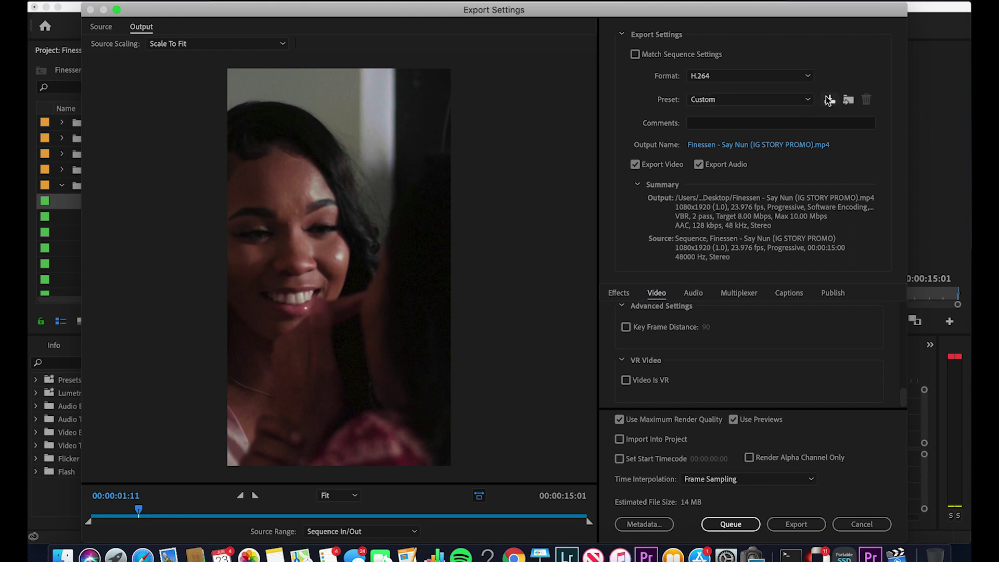
Step: Save the story settings as the new preset 'INSTAGRAM 1080x1920 (IG STORY)'
{"action": "left_click", "coordinate": [830, 100]}
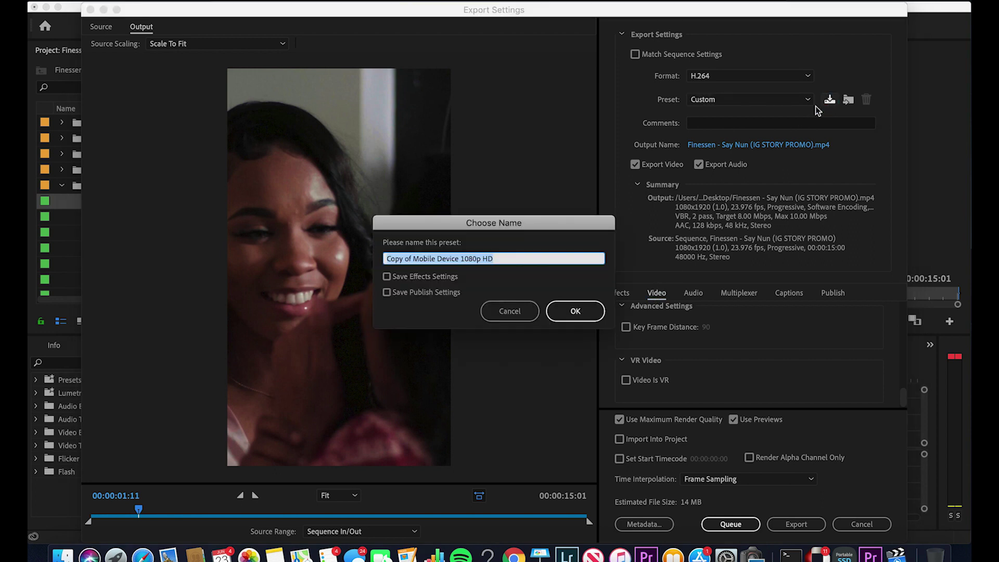
{"action": "type", "text": "INSTAG"}
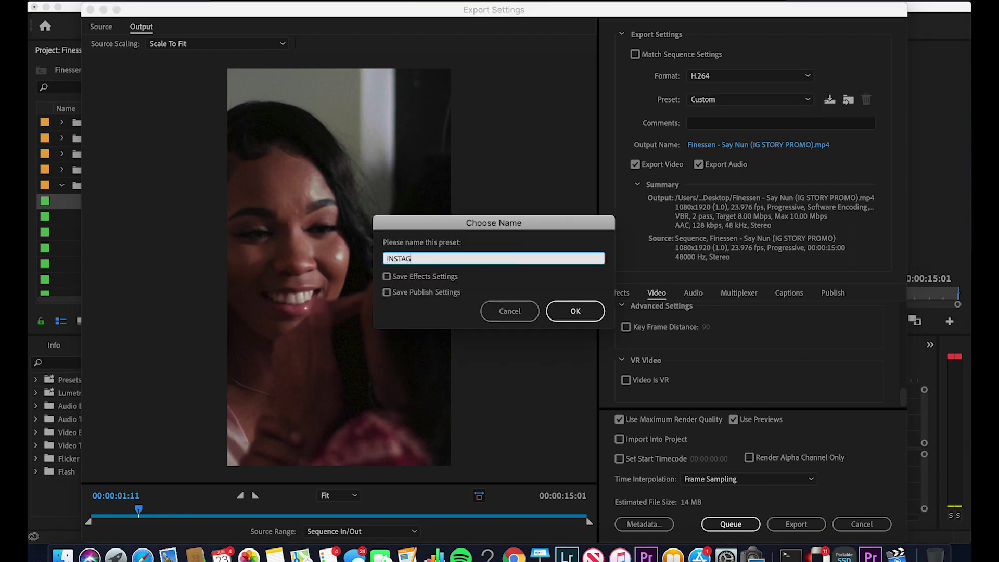
{"action": "type", "text": "RAM 1080x1920 (IG STORY)"}
{"action": "key", "text": "Return"}
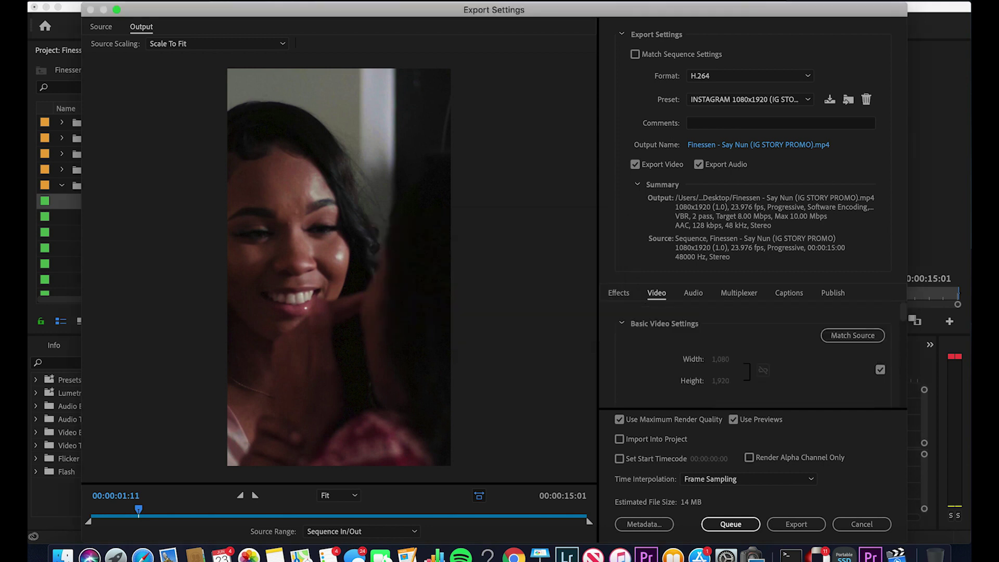